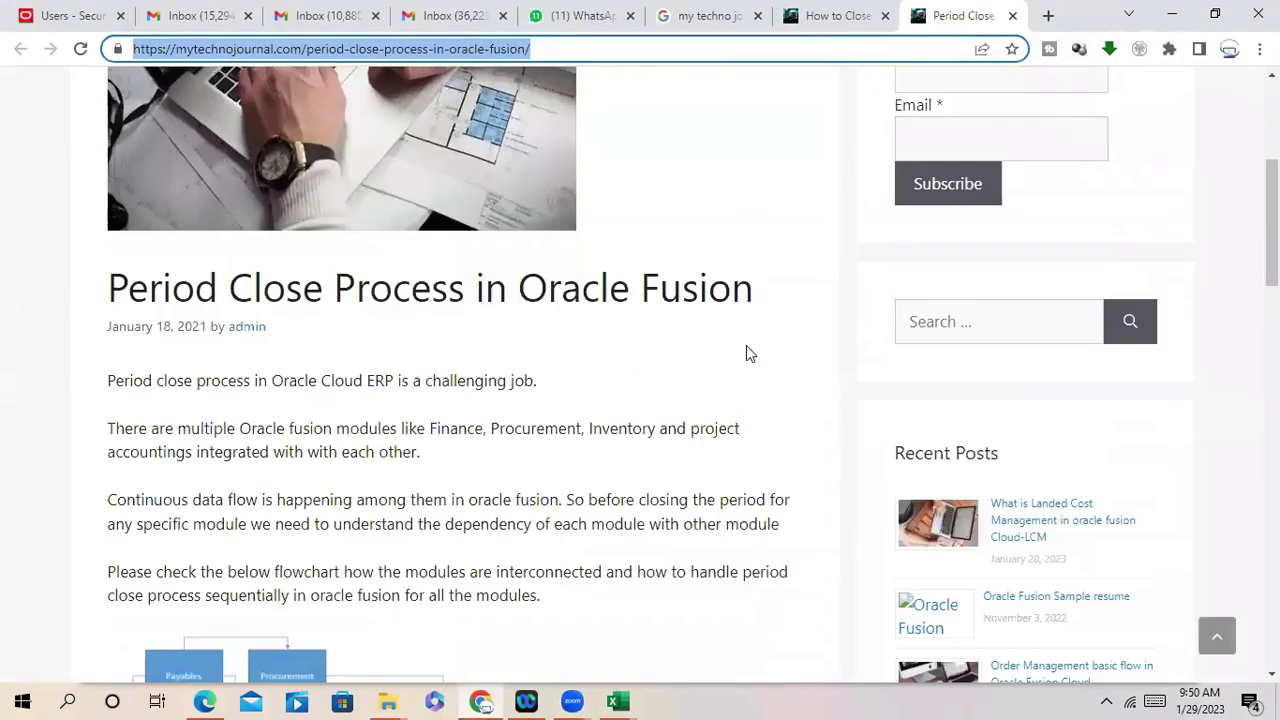
Step: Review the article's introduction and the flowchart showing how the Oracle Fusion modules are interconnected for period close
scroll(565, 428, "down", 5)
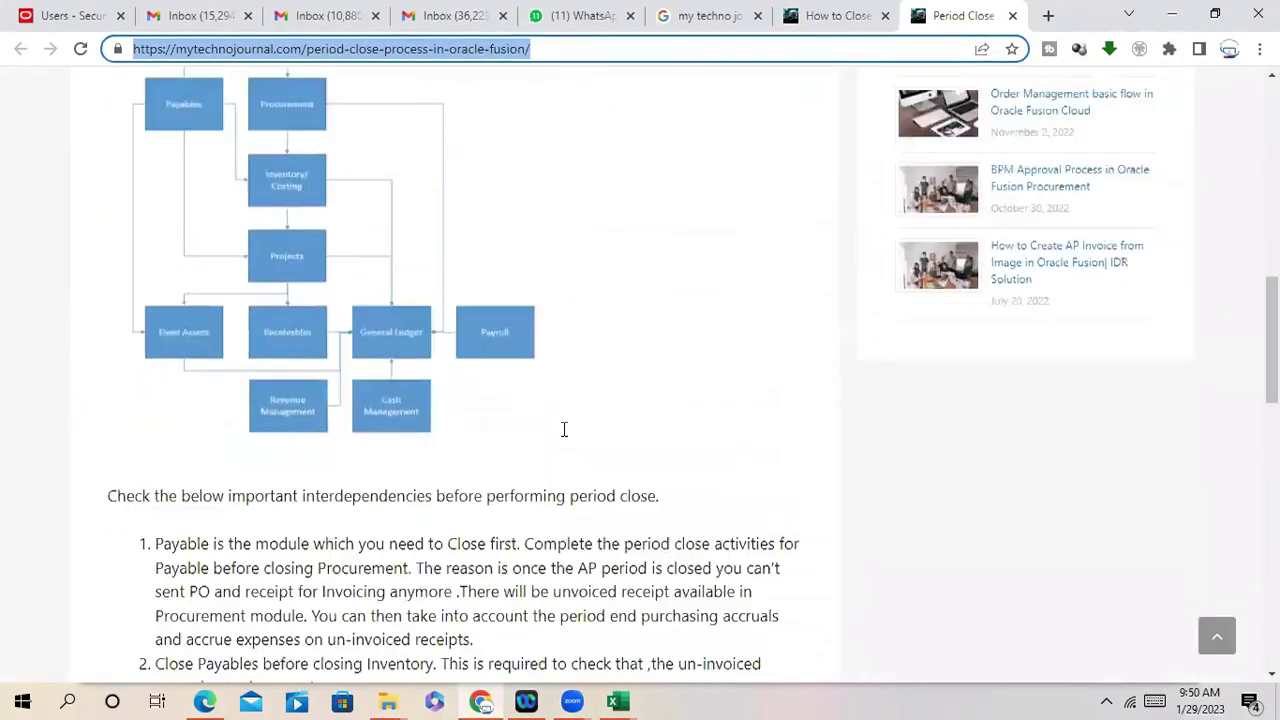
scroll(286, 371, "up", 2)
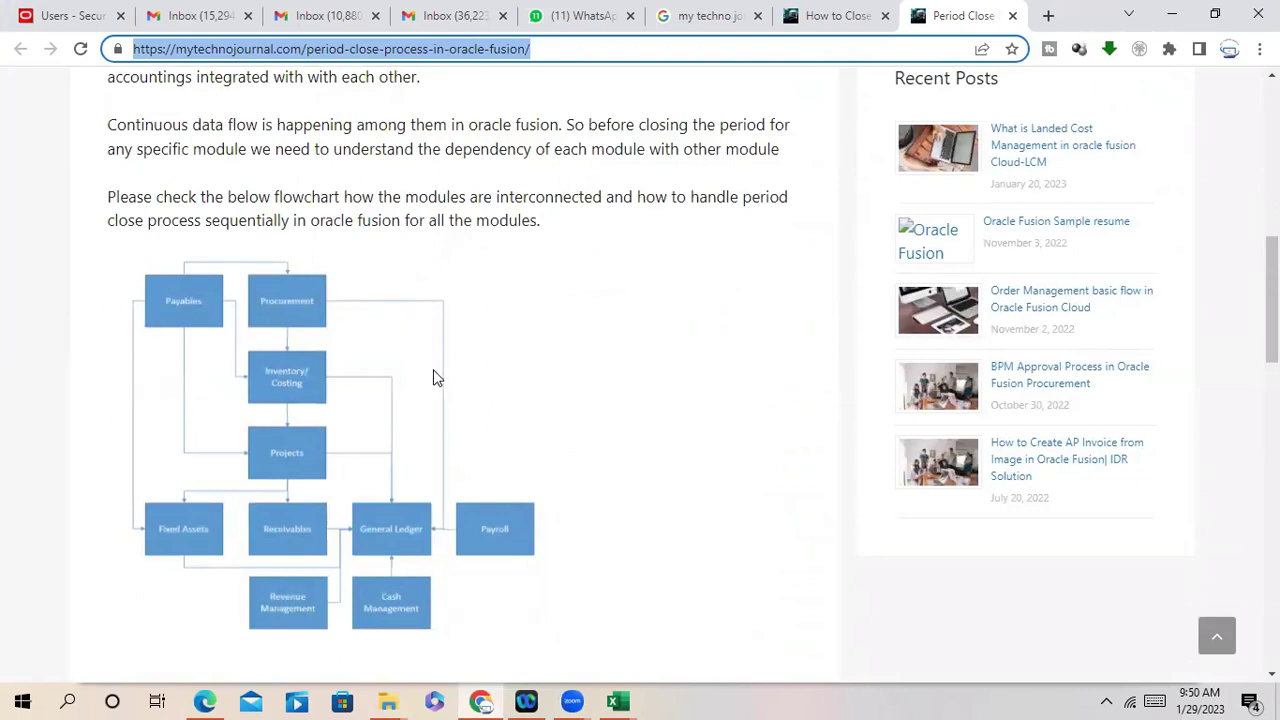
scroll(534, 481, "down", 2)
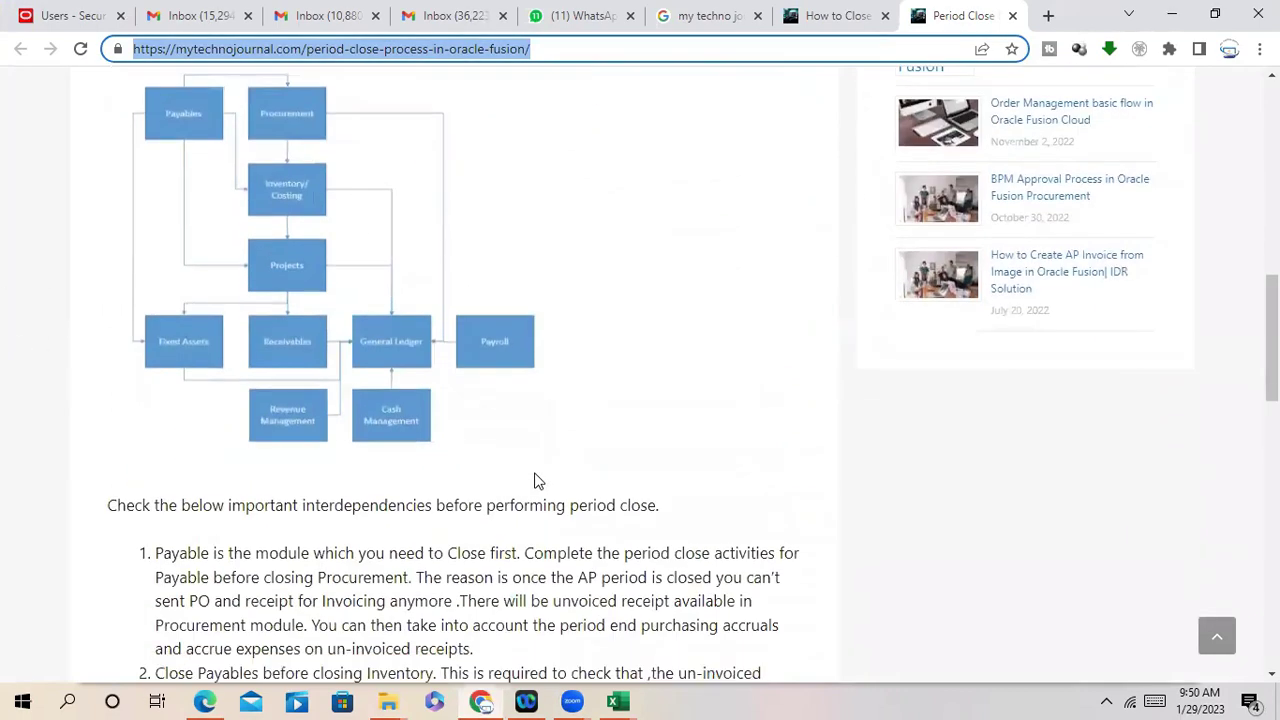
scroll(534, 481, "up", 1)
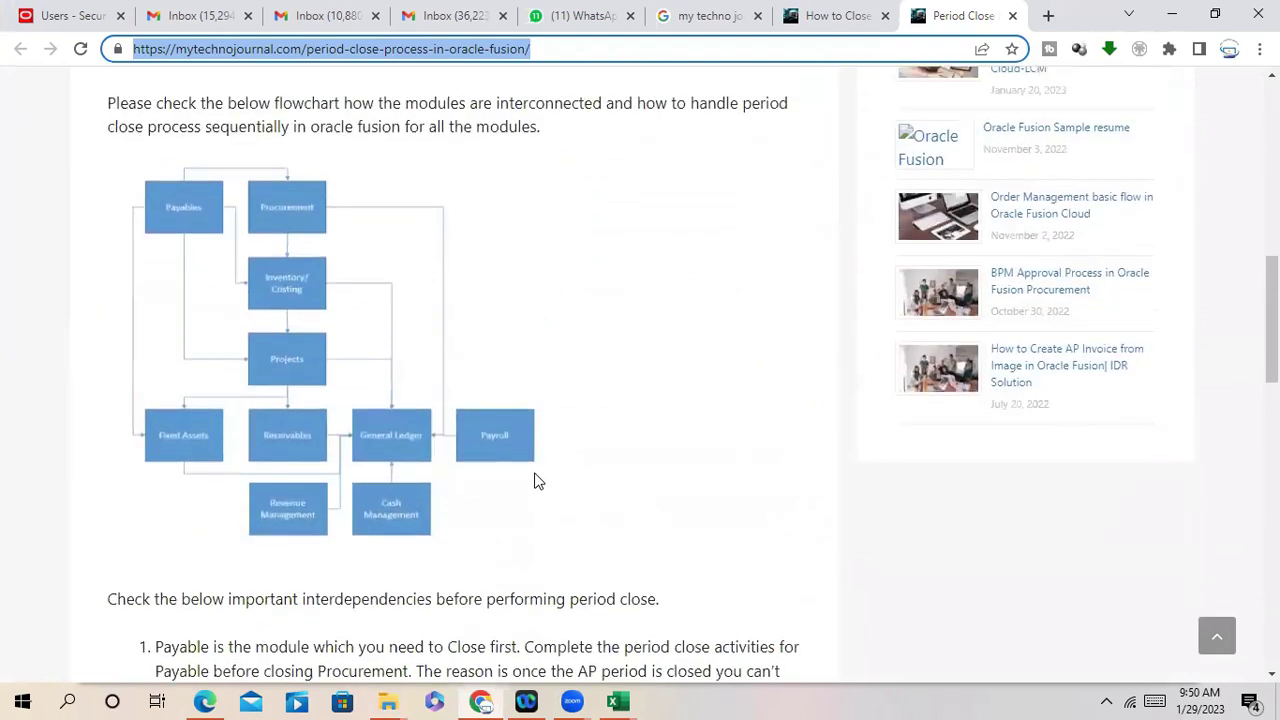
scroll(534, 481, "up", 1)
scroll(534, 481, "down", 1)
scroll(534, 481, "down", 3)
scroll(534, 484, "up", 7)
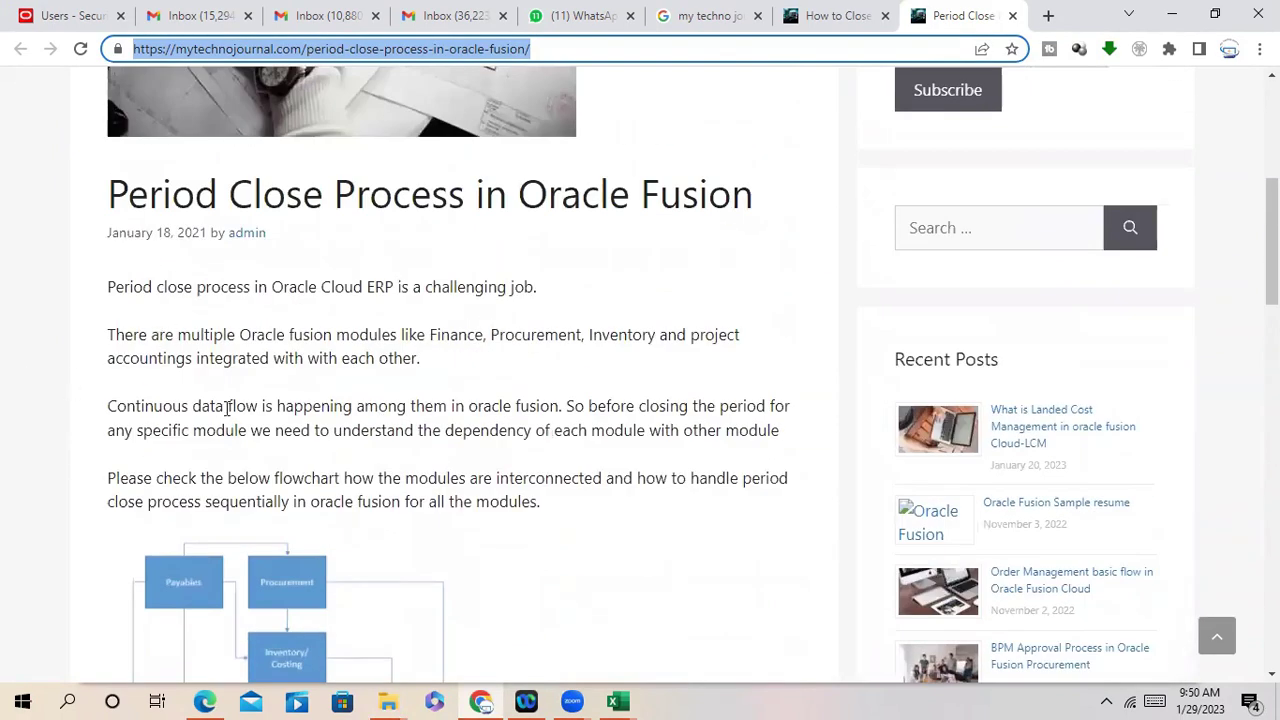
scroll(438, 436, "down", 2)
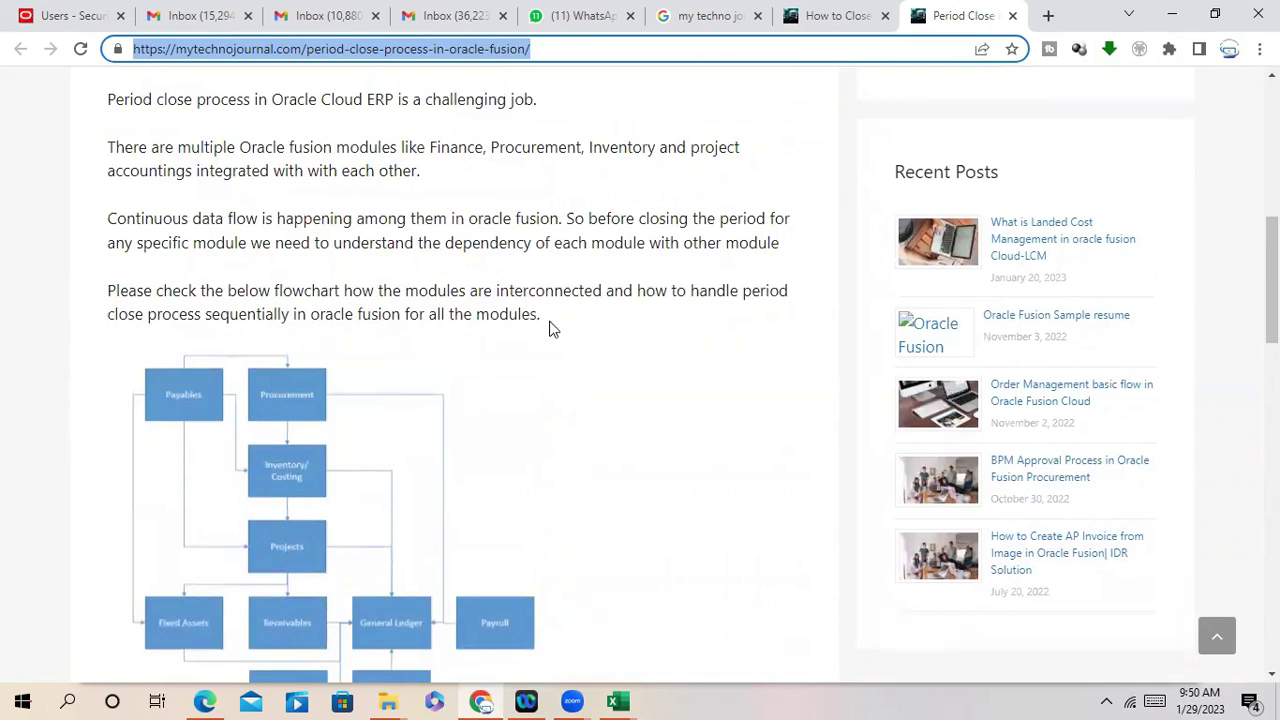
scroll(600, 366, "down", 3)
scroll(245, 275, "up", 1)
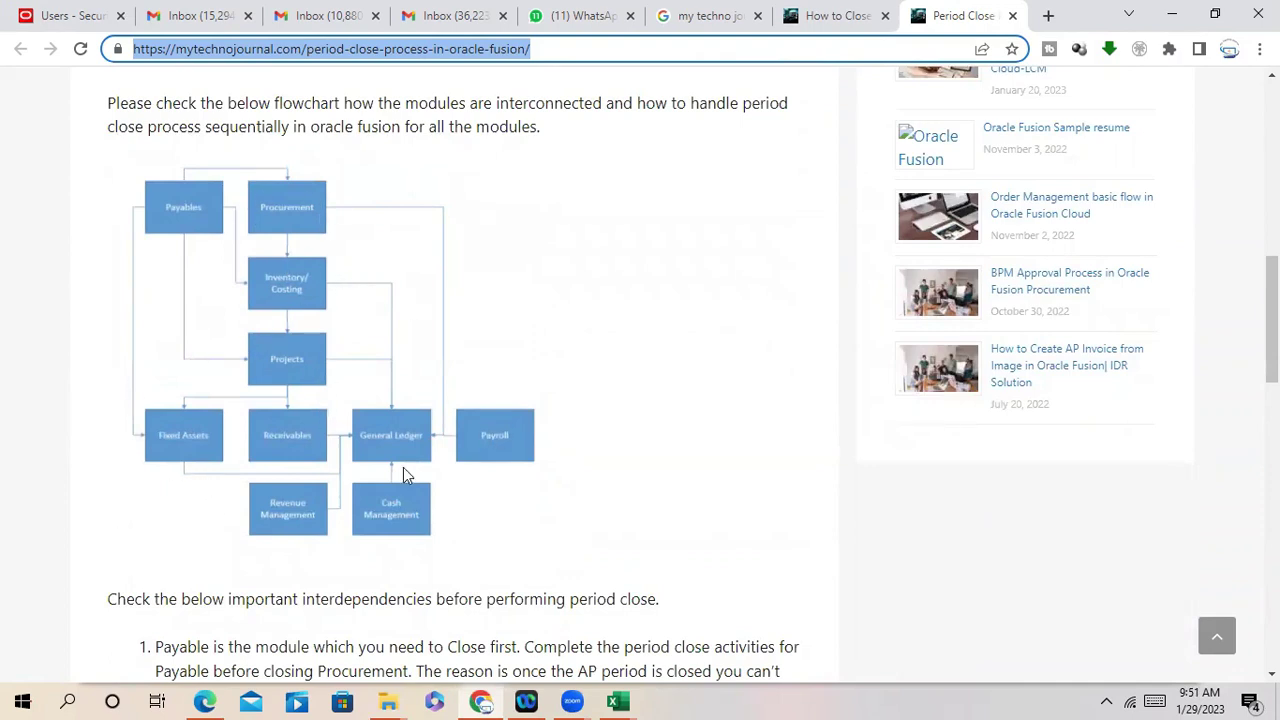
Step: Read the first interdependency on closing Payables before Procurement, highlighting the passages on invoicing, purchasing accruals and un-invoiced receipts
scroll(260, 360, "down", 5)
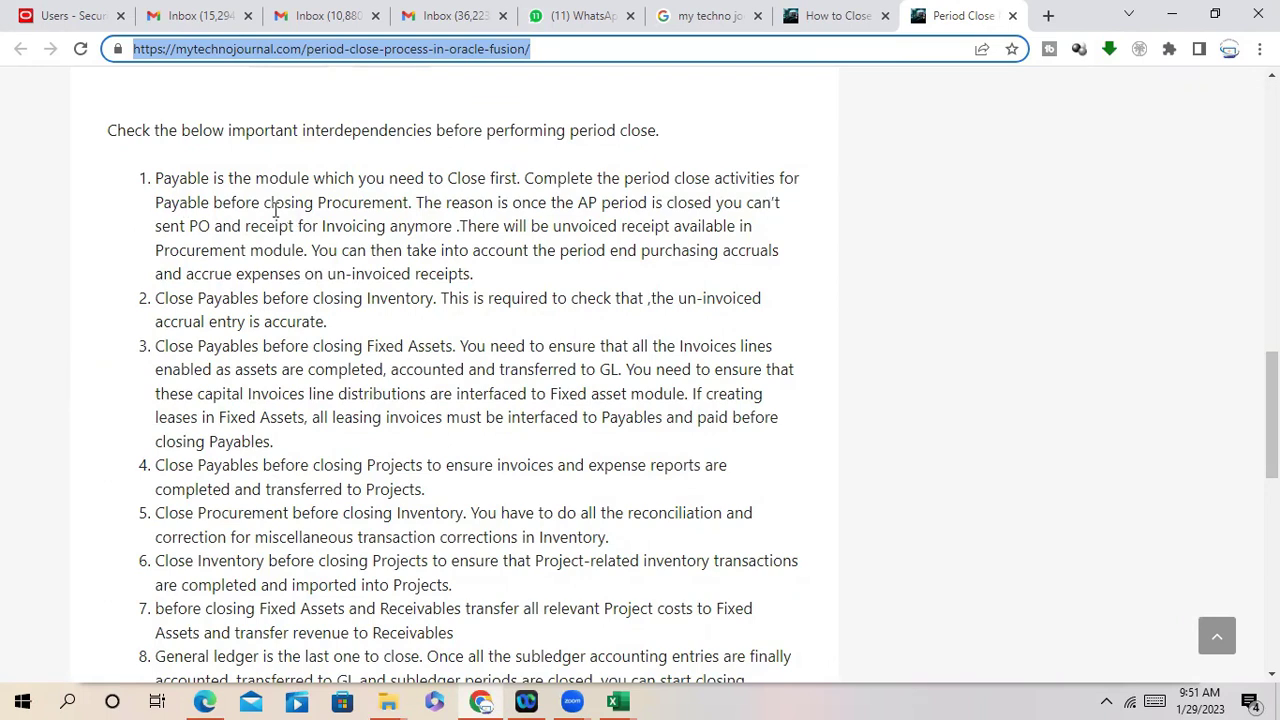
left_click_drag(264, 203, 410, 203)
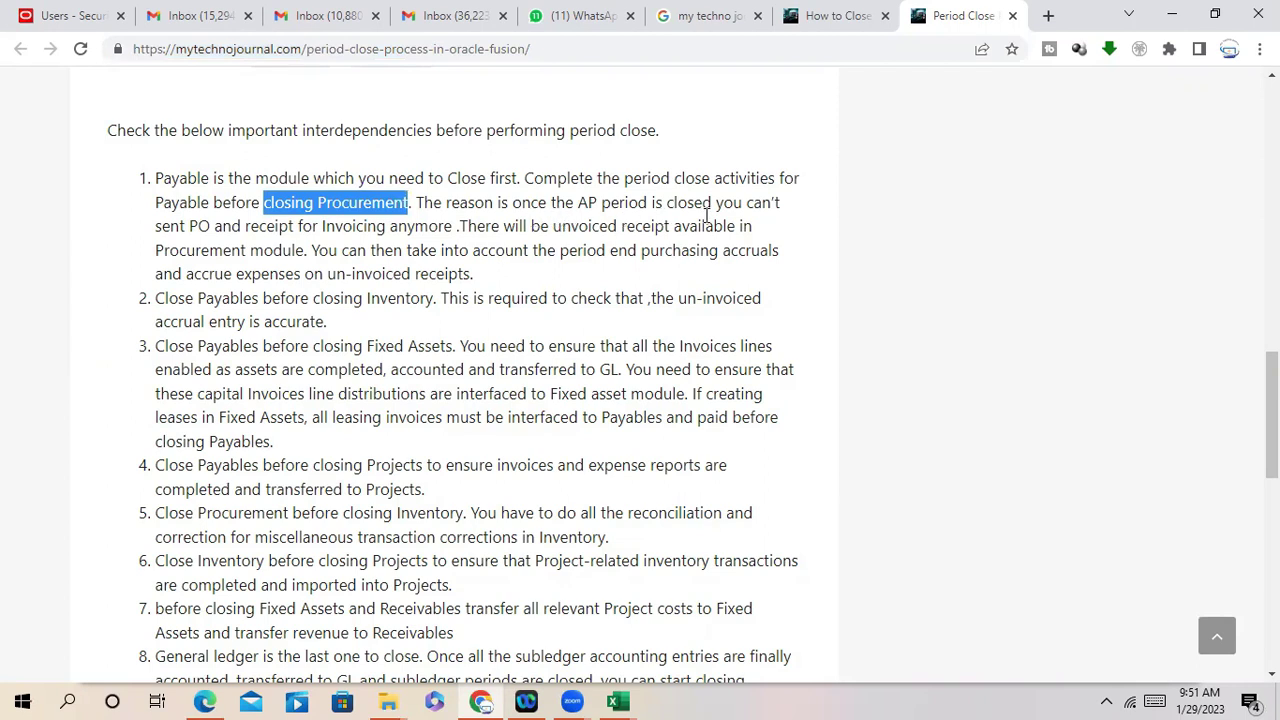
left_click_drag(162, 227, 456, 228)
left_click(405, 273)
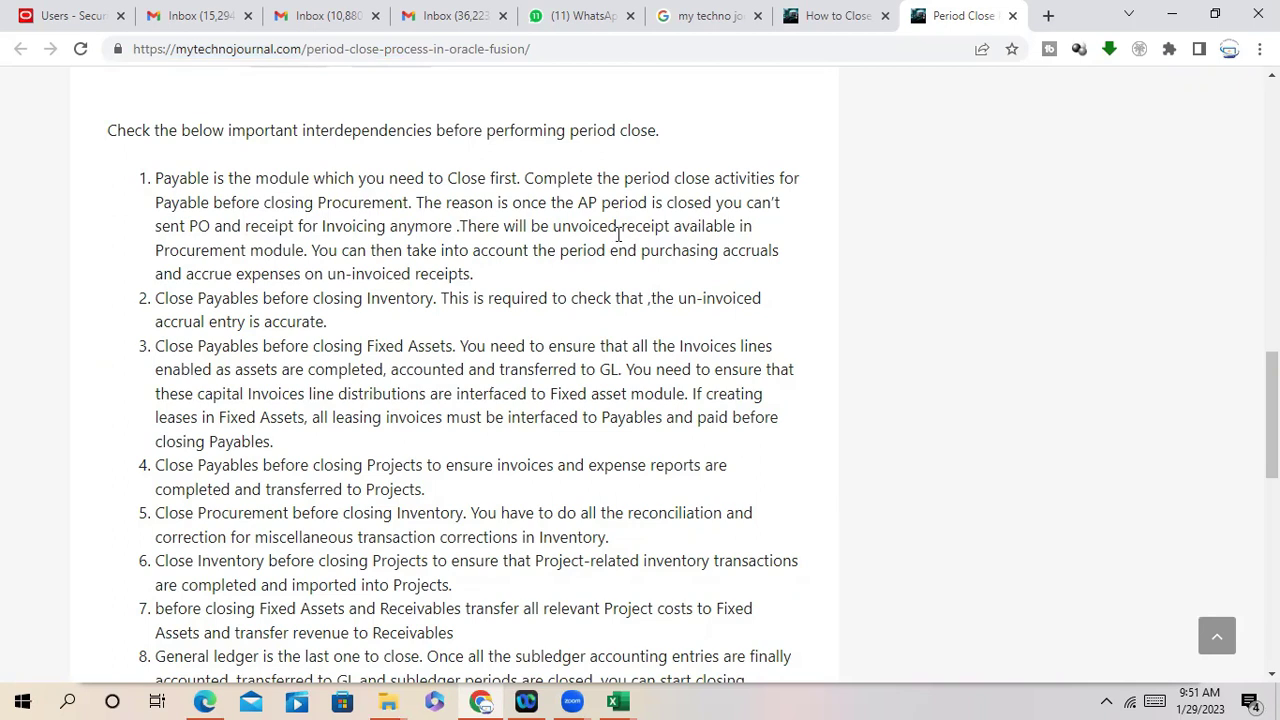
double_click(160, 250)
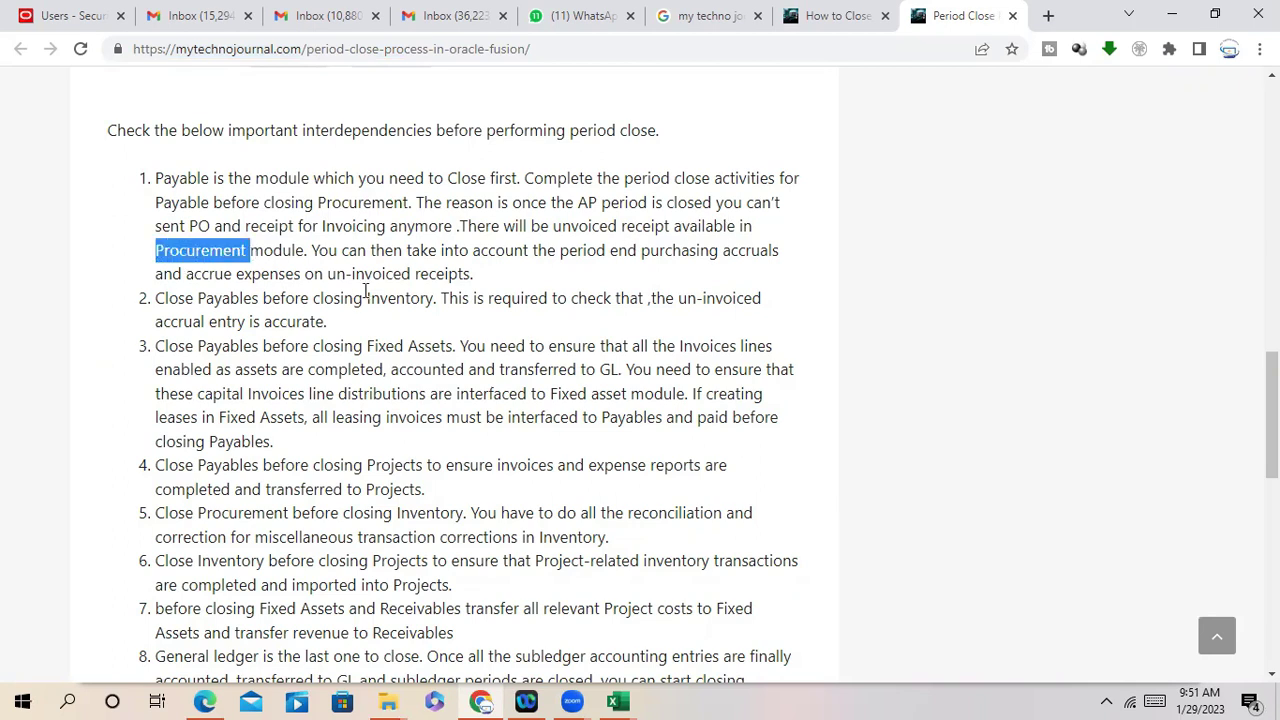
left_click_drag(347, 252, 777, 250)
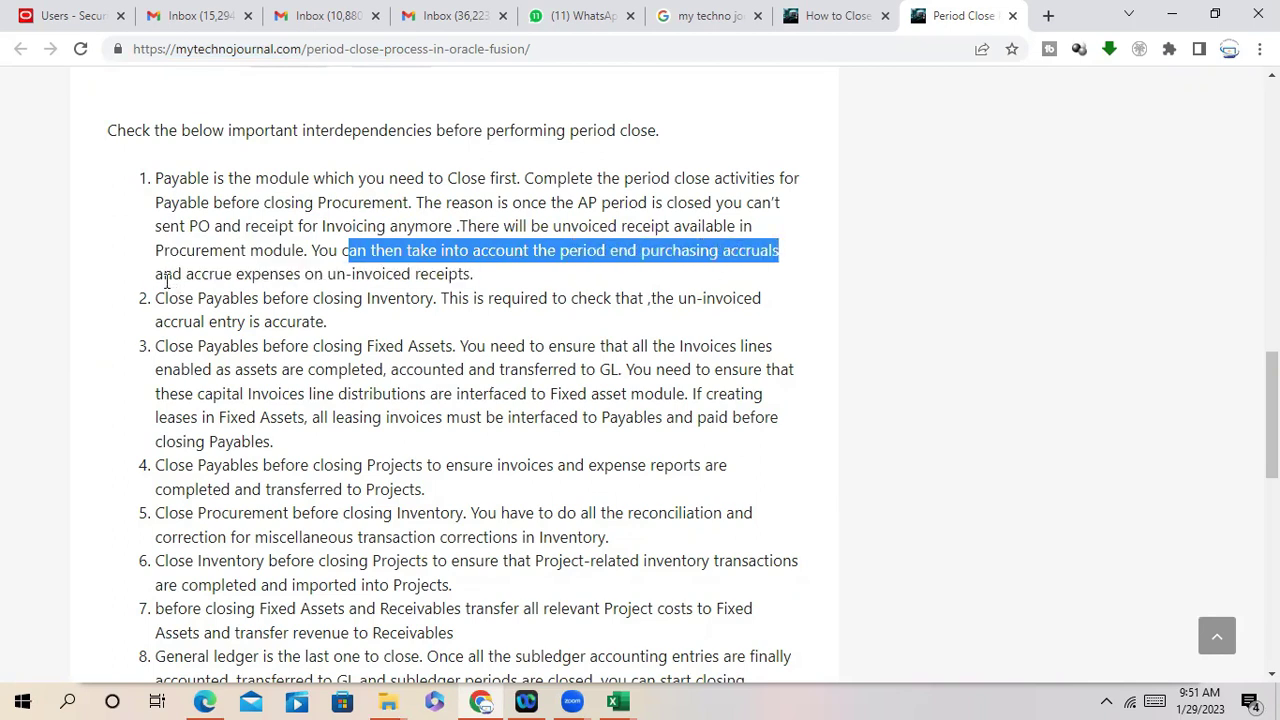
left_click_drag(163, 276, 493, 284)
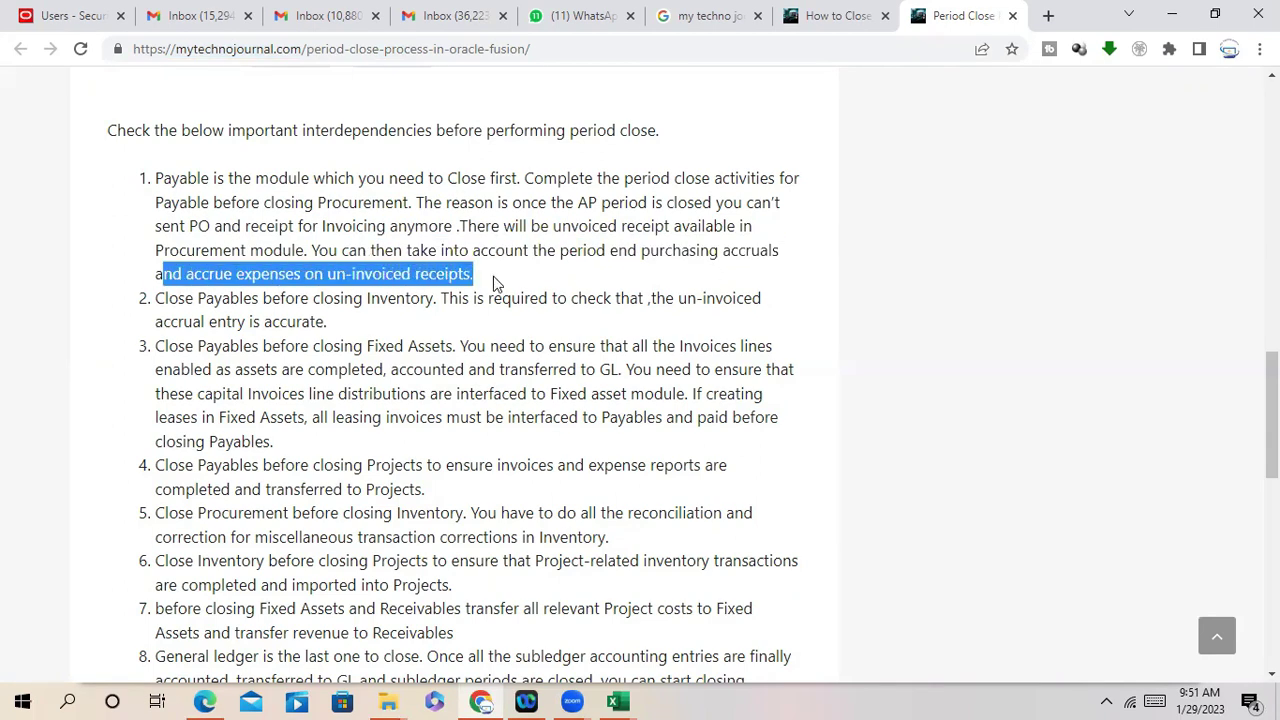
left_click(448, 382)
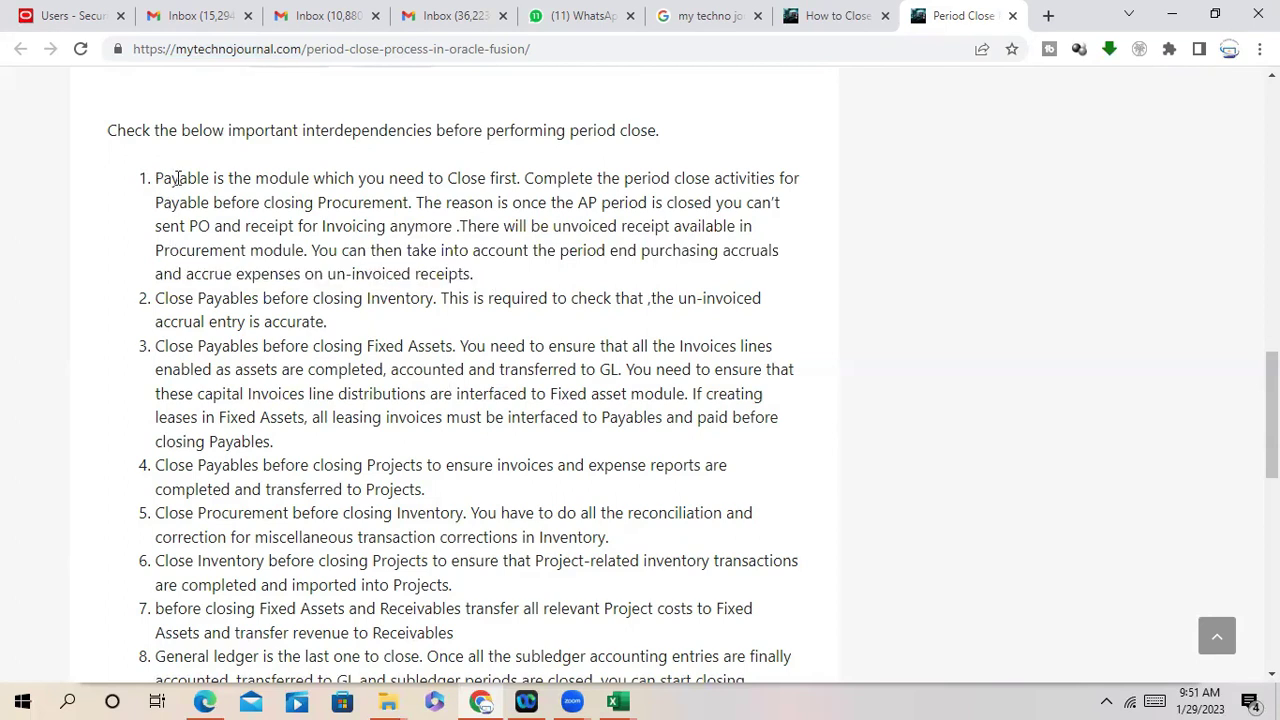
left_click_drag(157, 180, 540, 282)
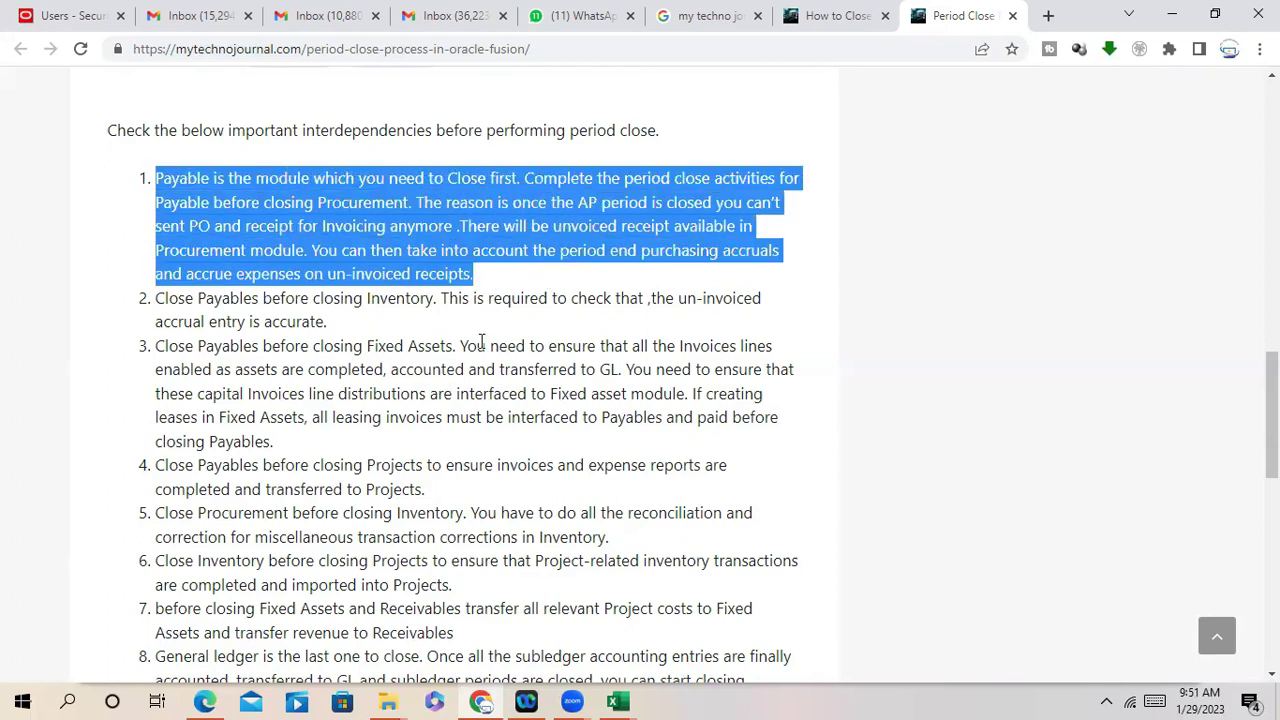
left_click(198, 193)
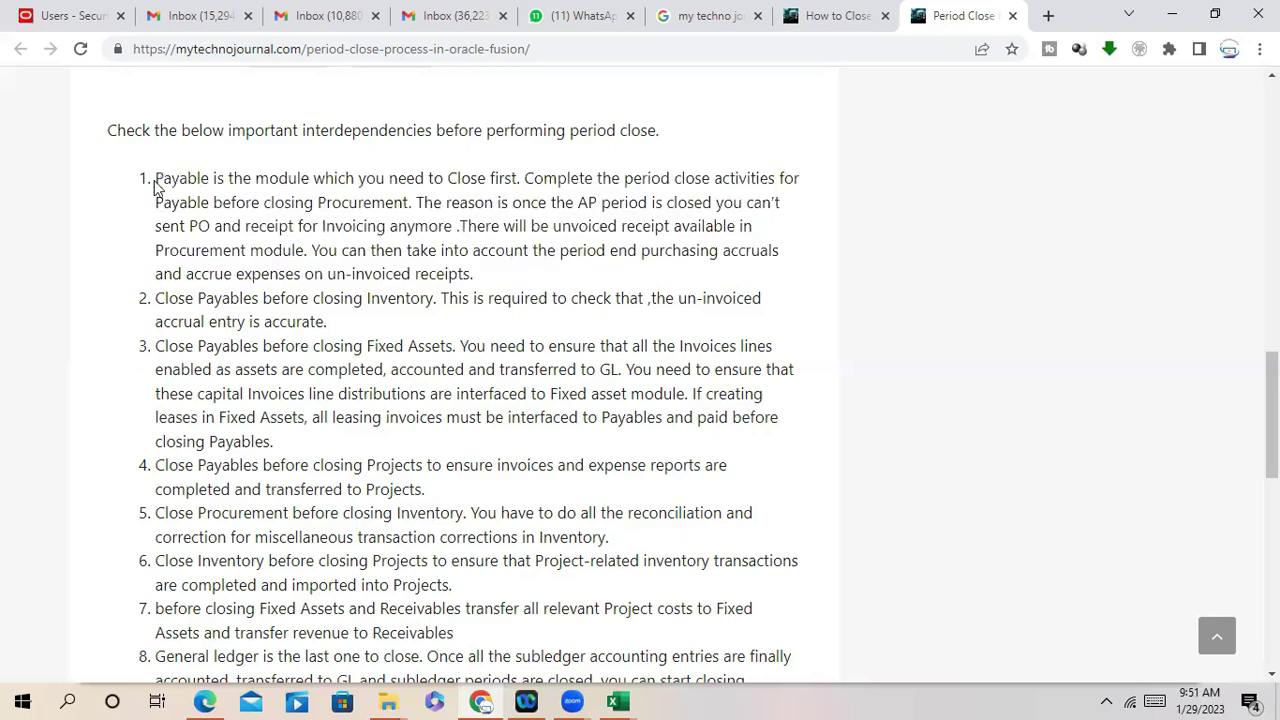
left_click_drag(158, 176, 500, 276)
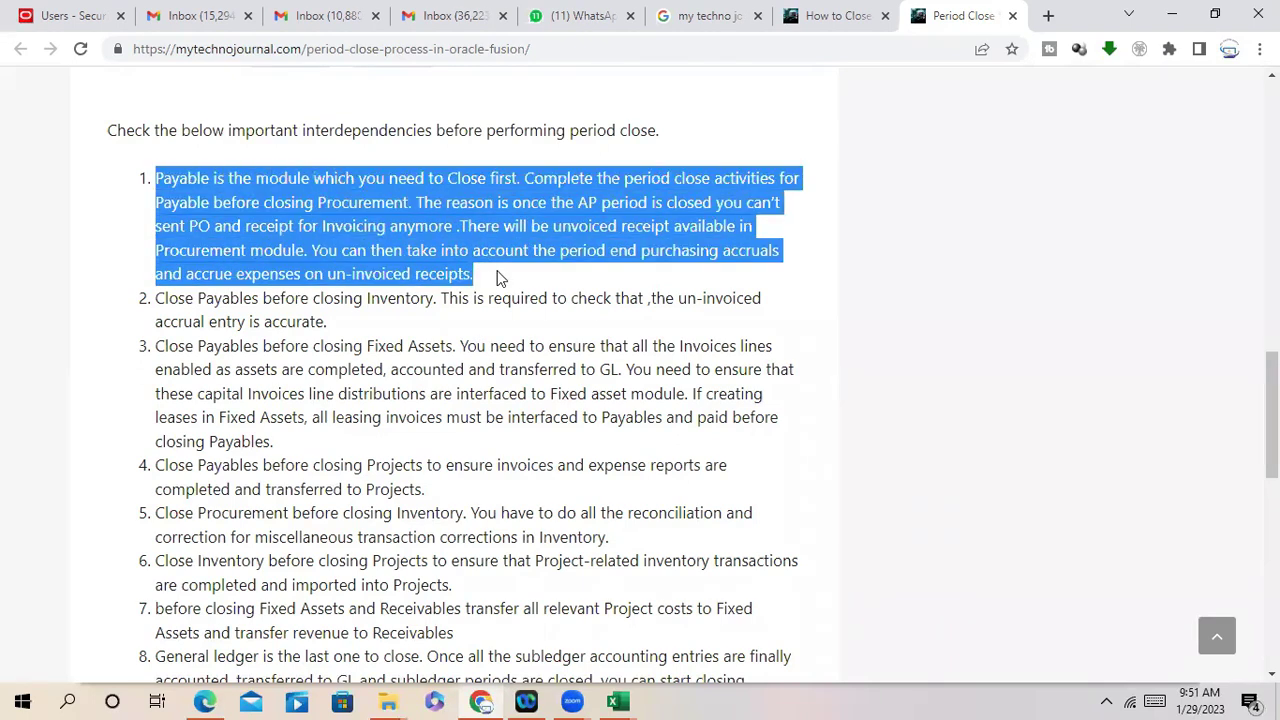
left_click(291, 370)
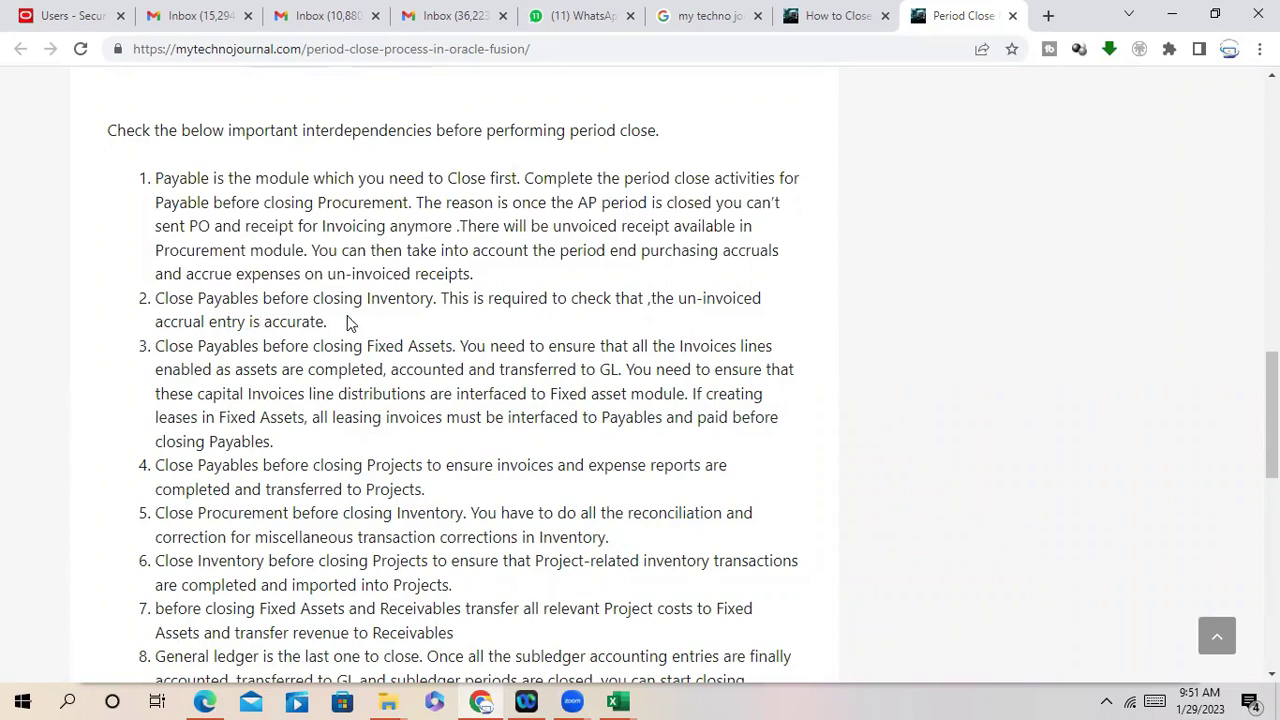
Step: Read the second interdependency on closing Payables before Inventory, highlighting its key phrases and referring back to the first item
left_click_drag(337, 298, 447, 298)
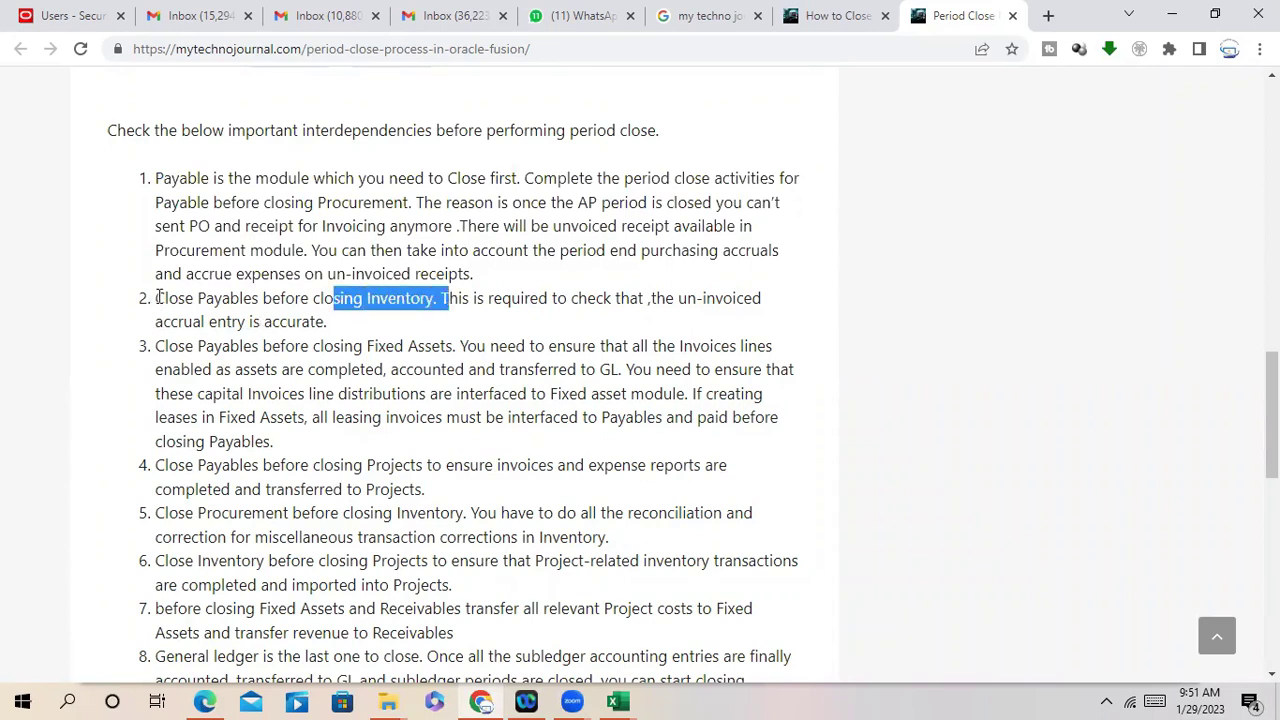
left_click_drag(155, 297, 439, 298)
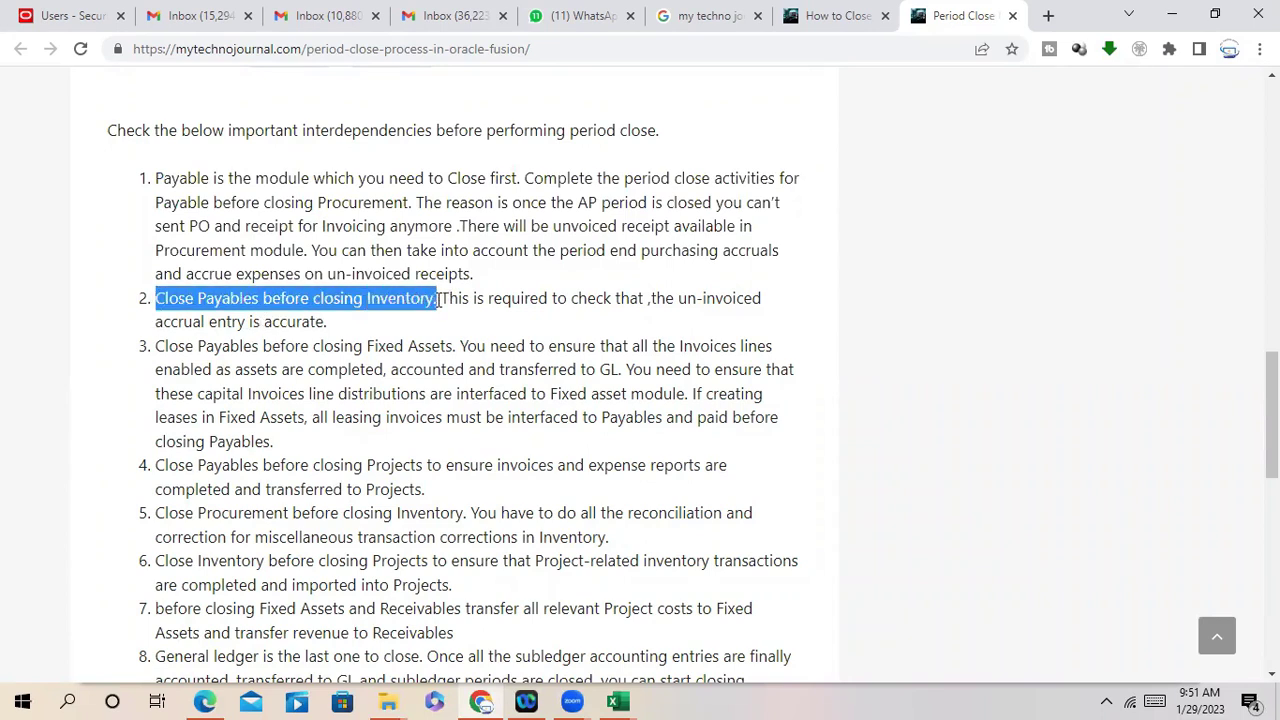
left_click(424, 350)
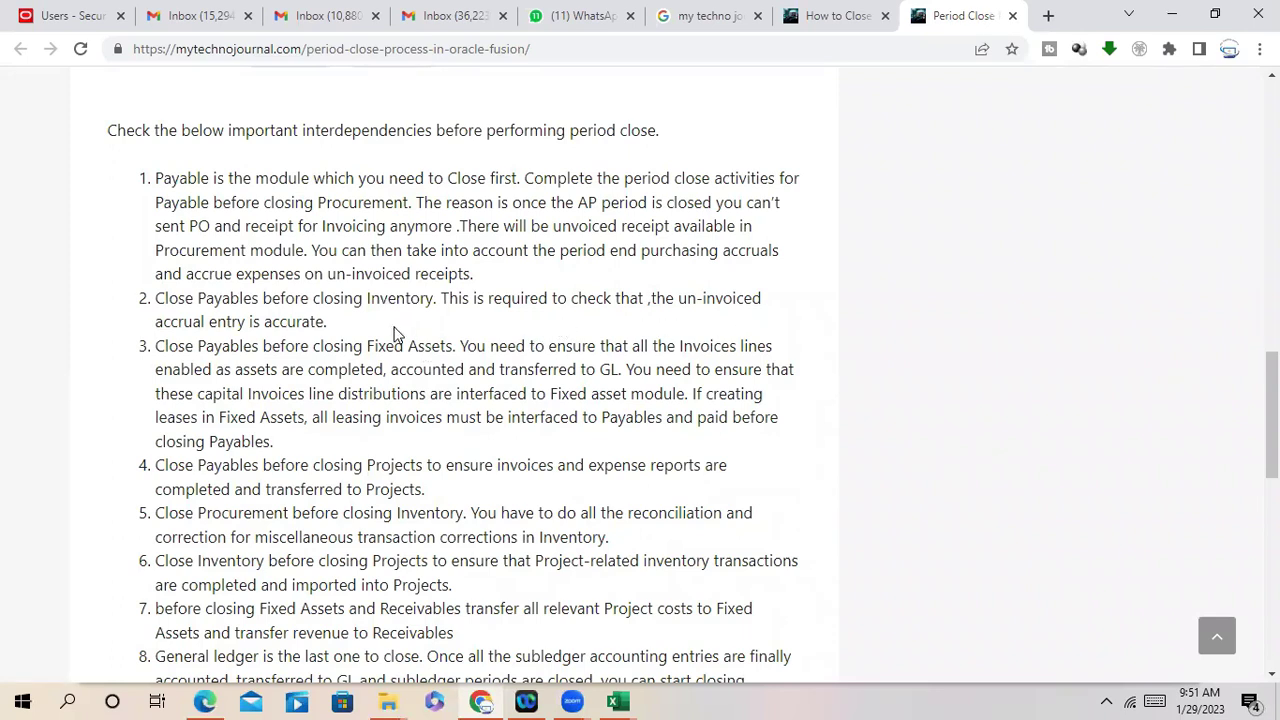
left_click_drag(259, 322, 338, 327)
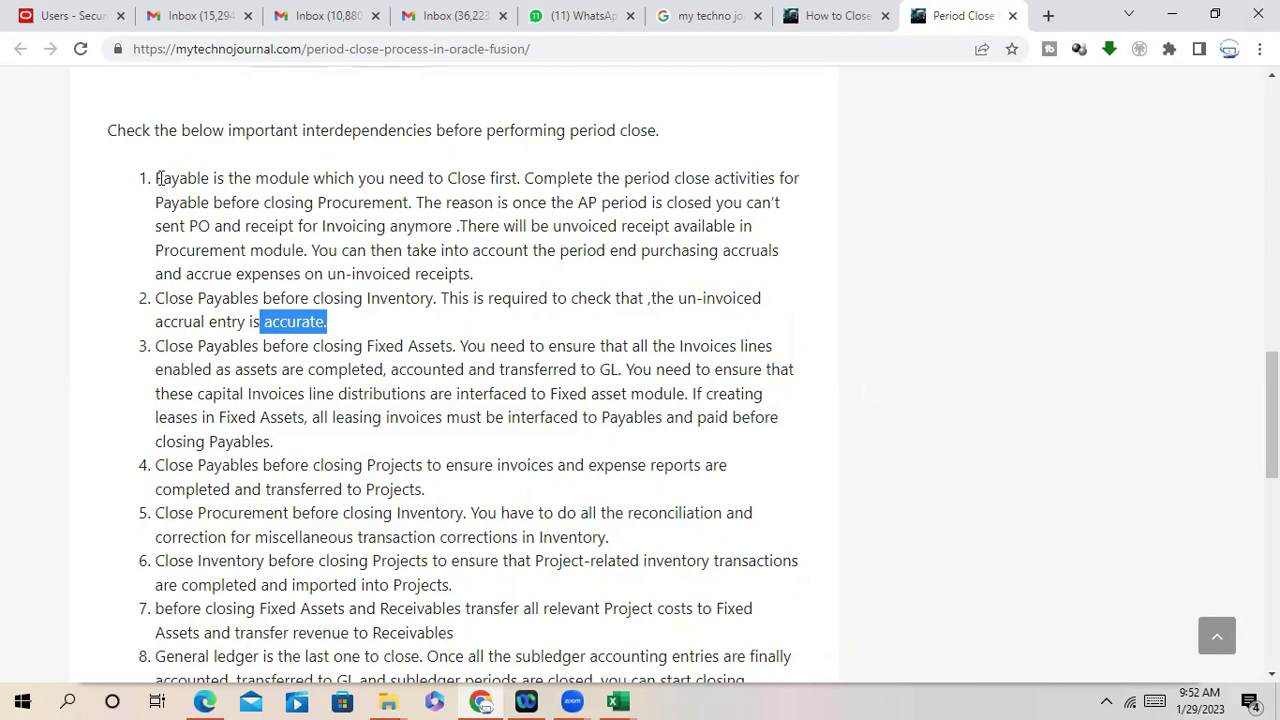
left_click_drag(157, 178, 444, 280)
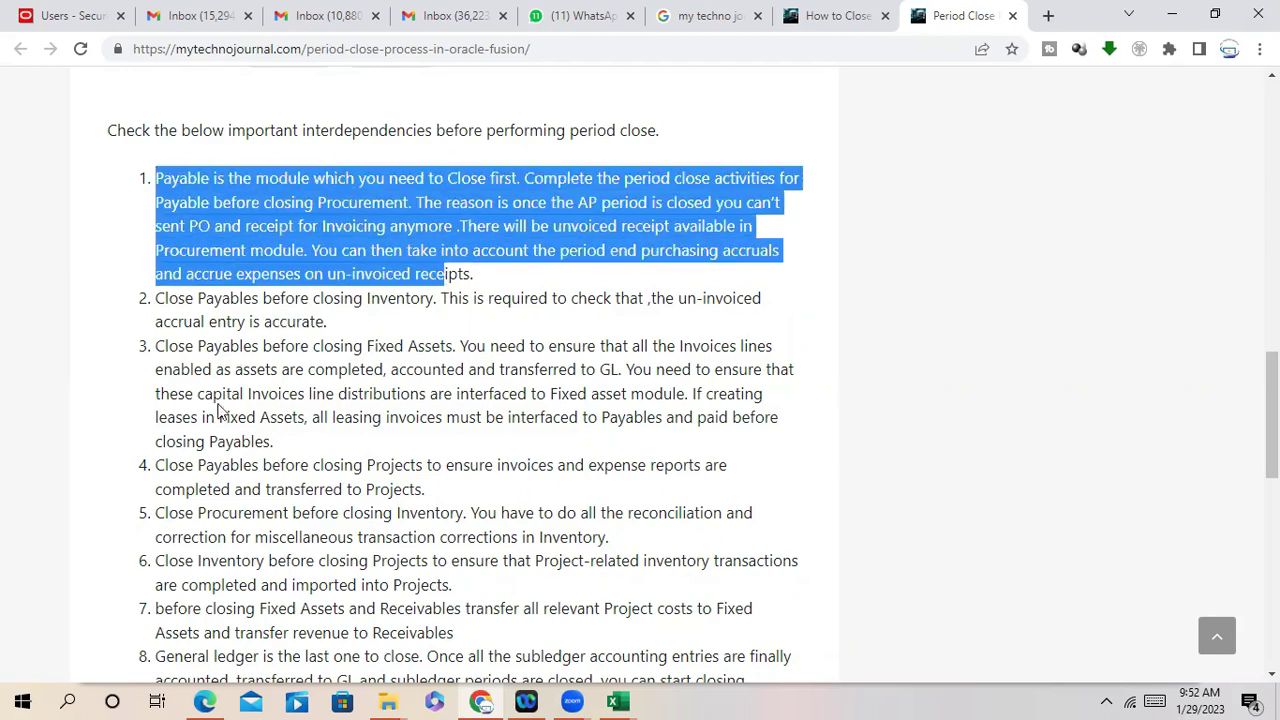
Step: Read the third interdependency on closing Payables before Fixed Assets, highlighting the text about invoice lines enabled as assets
left_click_drag(268, 346, 440, 350)
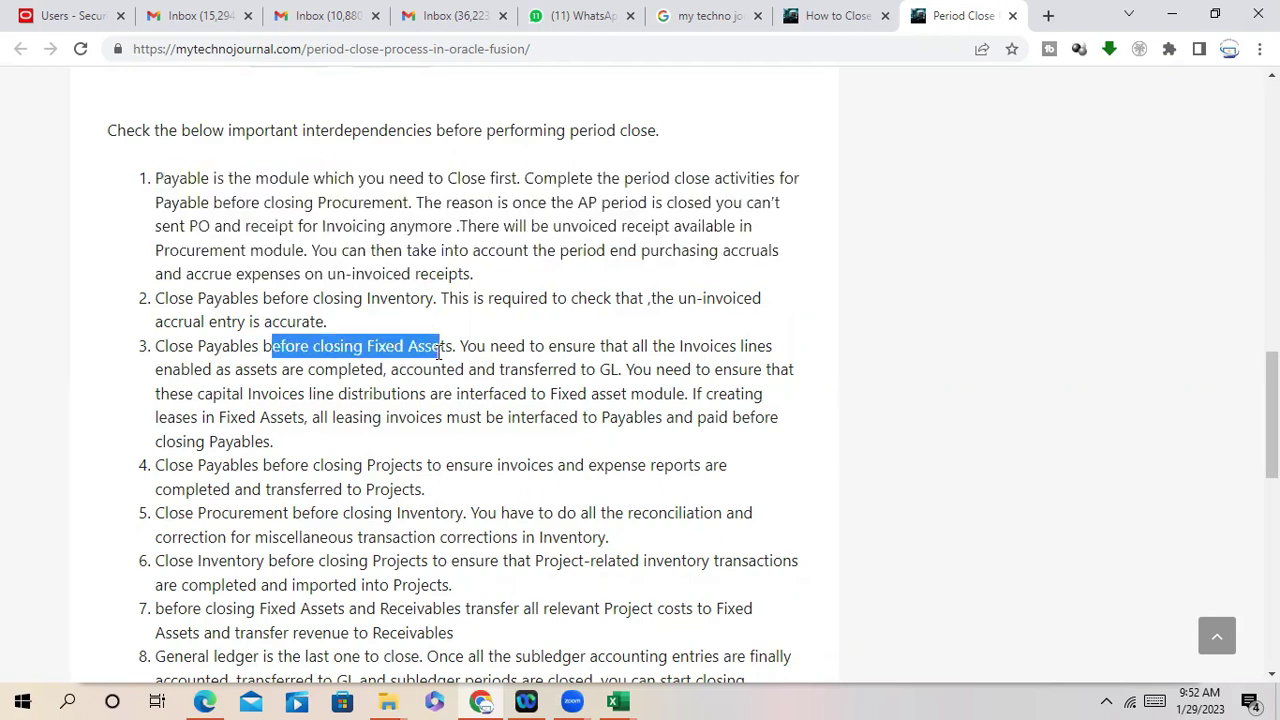
left_click(415, 397)
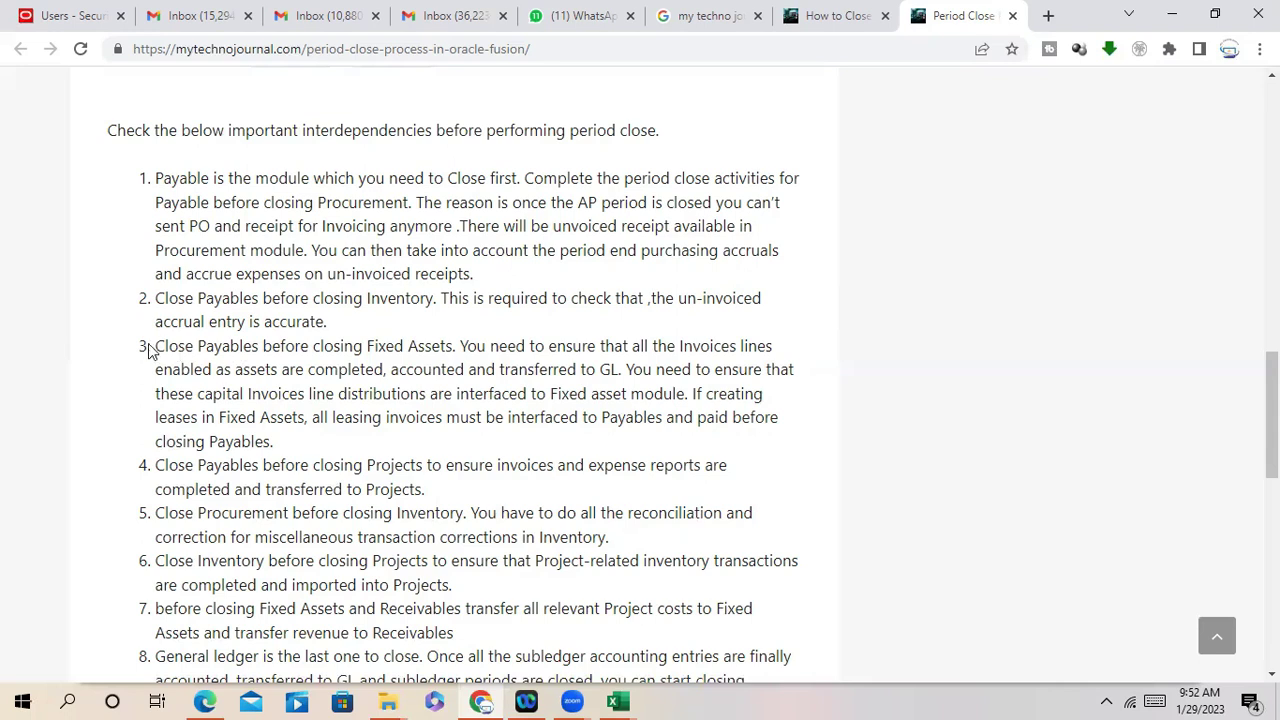
left_click_drag(157, 346, 794, 371)
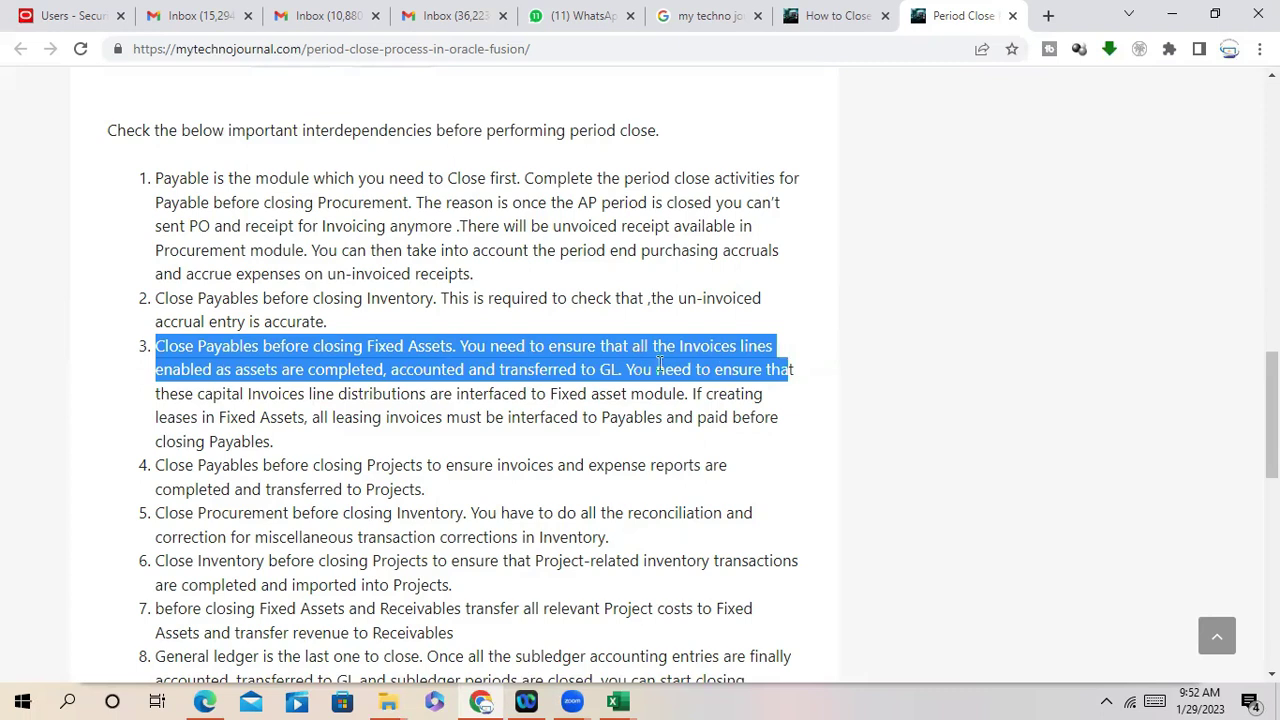
left_click(876, 388)
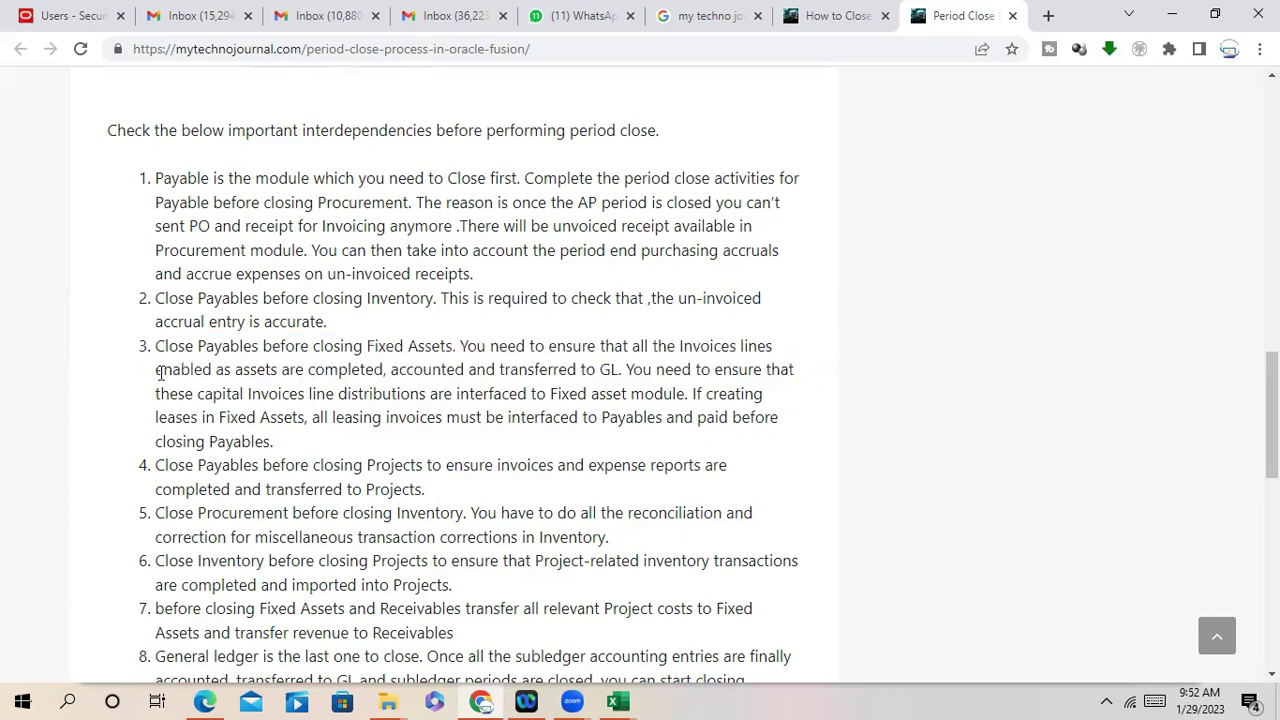
left_click_drag(162, 371, 387, 372)
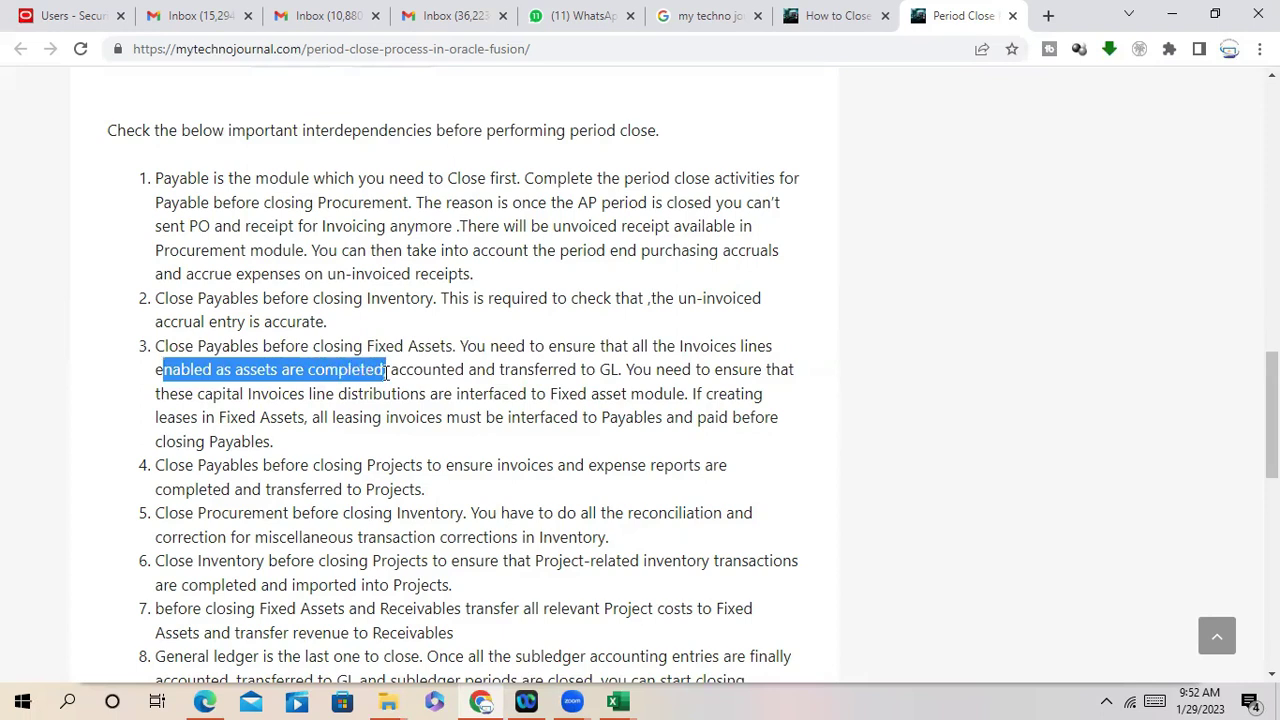
left_click(400, 398)
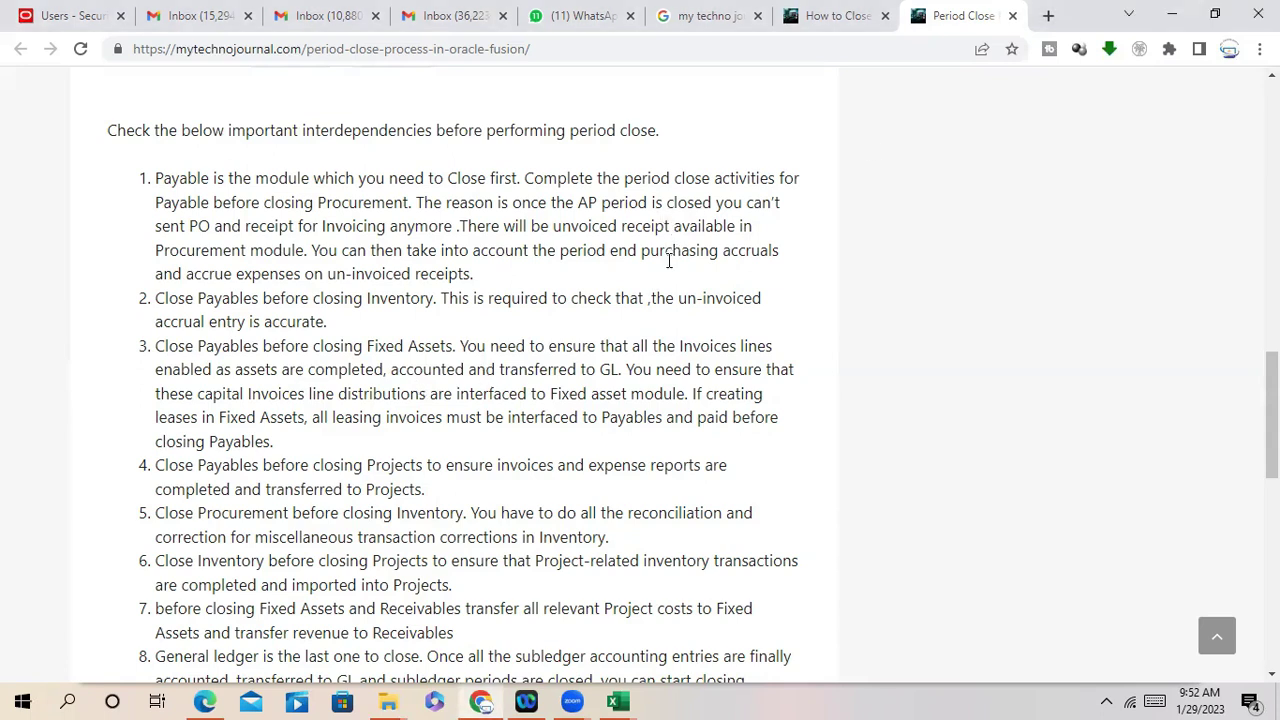
Step: Read the fourth interdependency on closing Payables before Projects, highlighting the invoices and expense reports text and its transfer to Projects
left_click(481, 701)
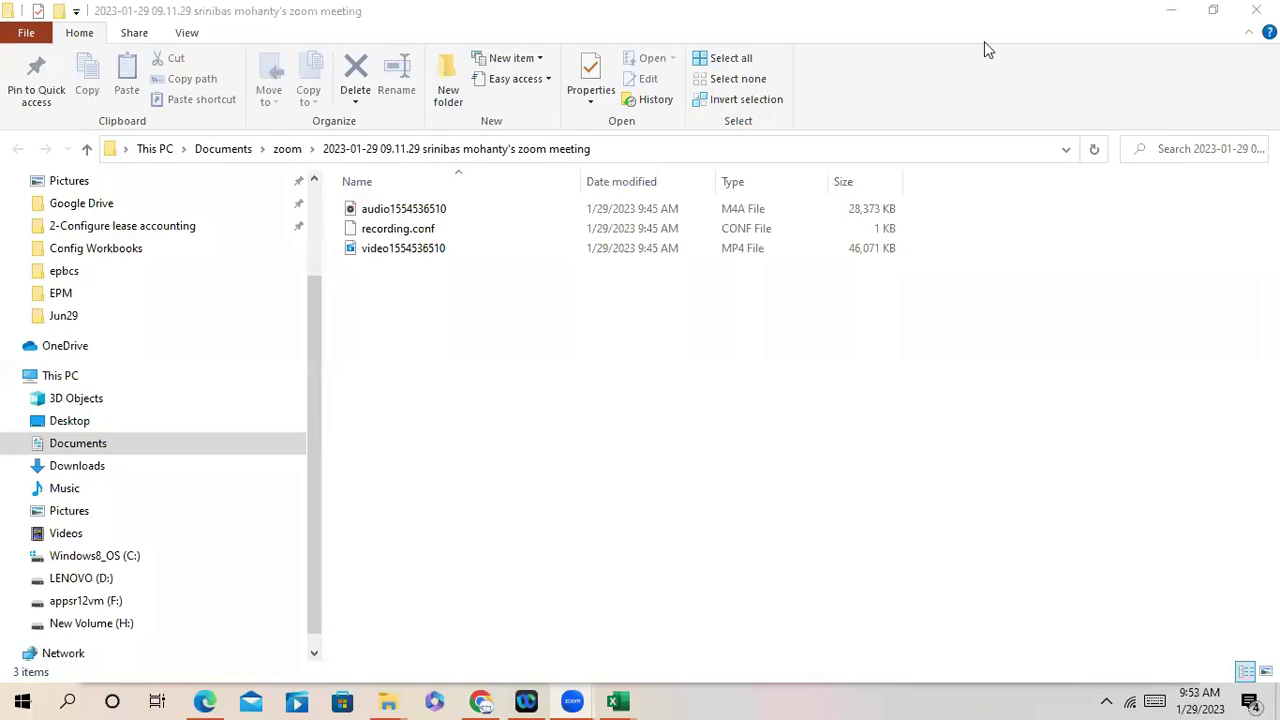
left_click(481, 701)
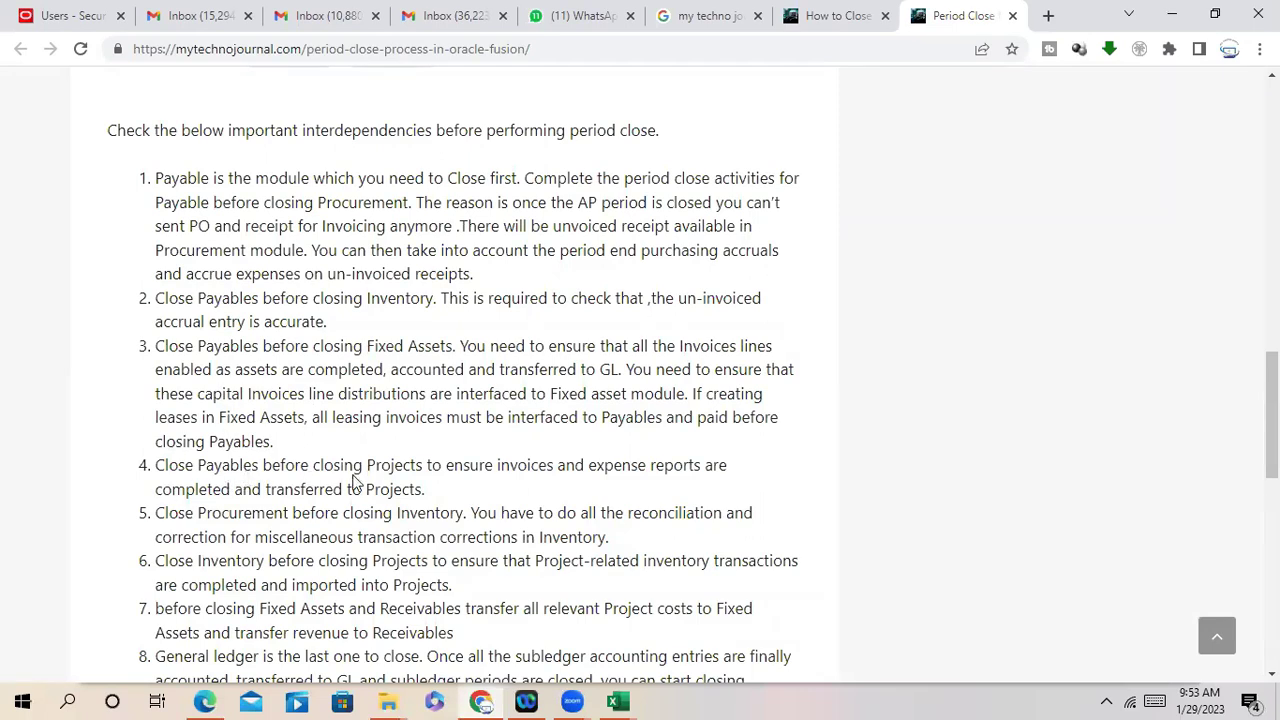
left_click_drag(362, 465, 757, 483)
left_click(545, 505)
left_click(225, 518)
left_click_drag(157, 489, 451, 497)
left_click(436, 600)
Step: Highlight the opening and middle phrases of the fourth interdependency again, and return to the beginning of the article
scroll(300, 391, "down", 1)
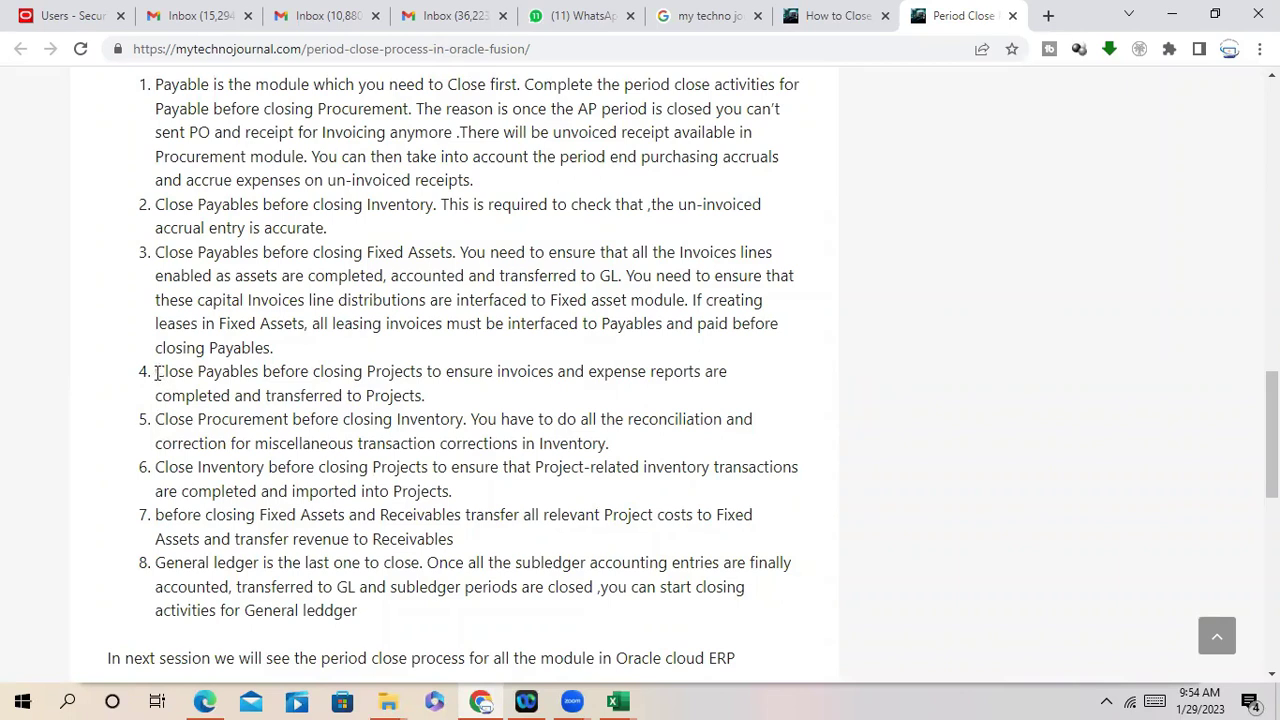
left_click_drag(157, 373, 480, 373)
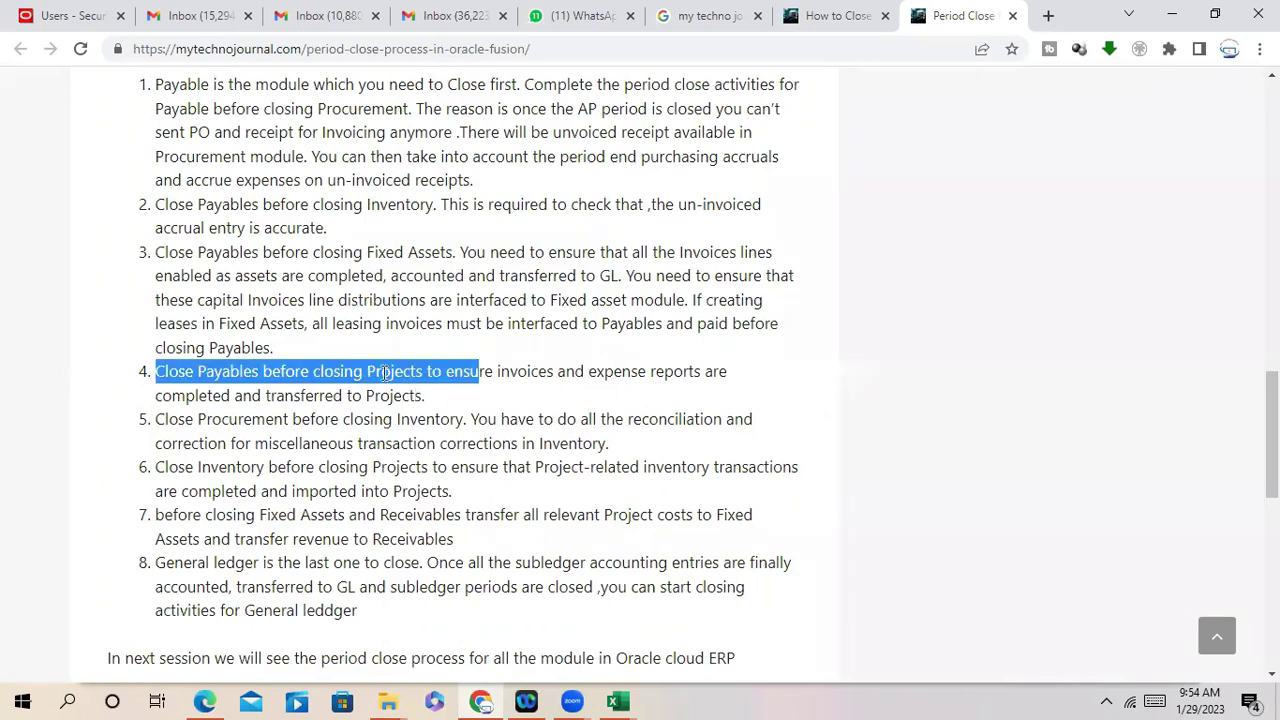
left_click(192, 395)
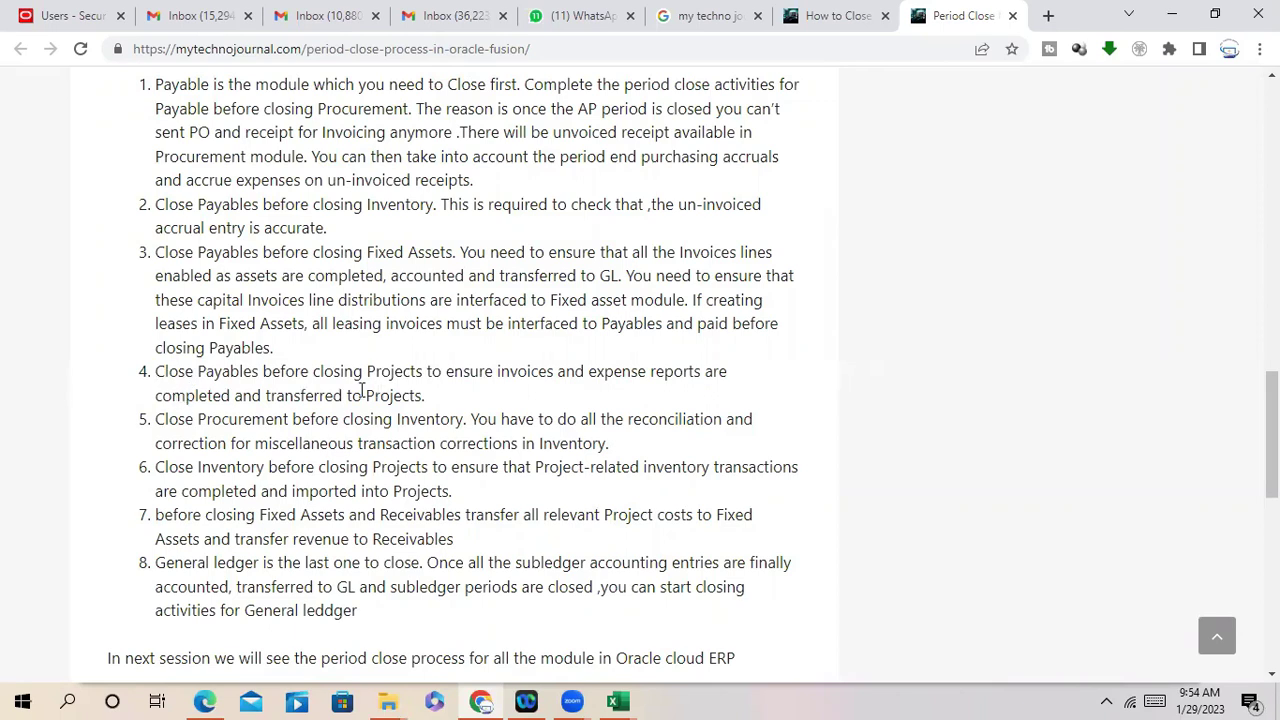
left_click_drag(366, 371, 552, 384)
left_click(178, 384)
scroll(309, 457, "down", 1)
scroll(334, 460, "up", 10)
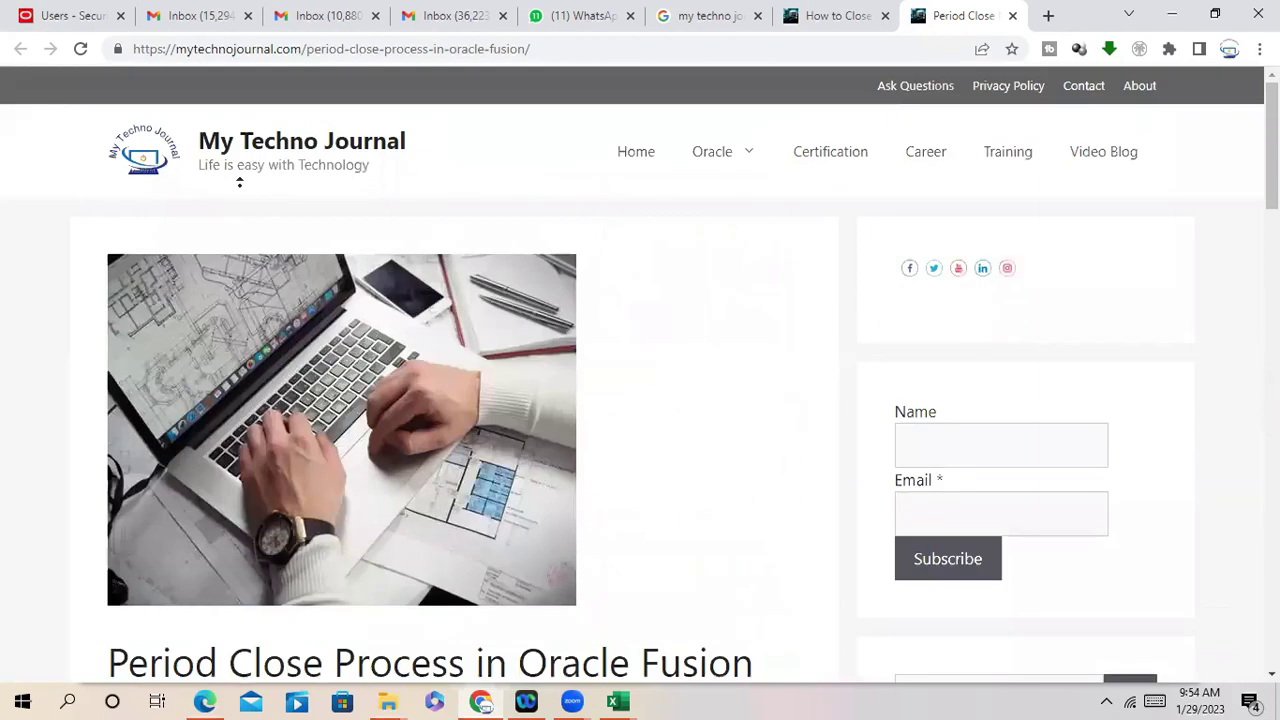
Step: Read the fifth interdependency on closing Procurement before Inventory, highlighting its opening sentence and the closing words about corrections in Inventory
scroll(560, 374, "down", 6)
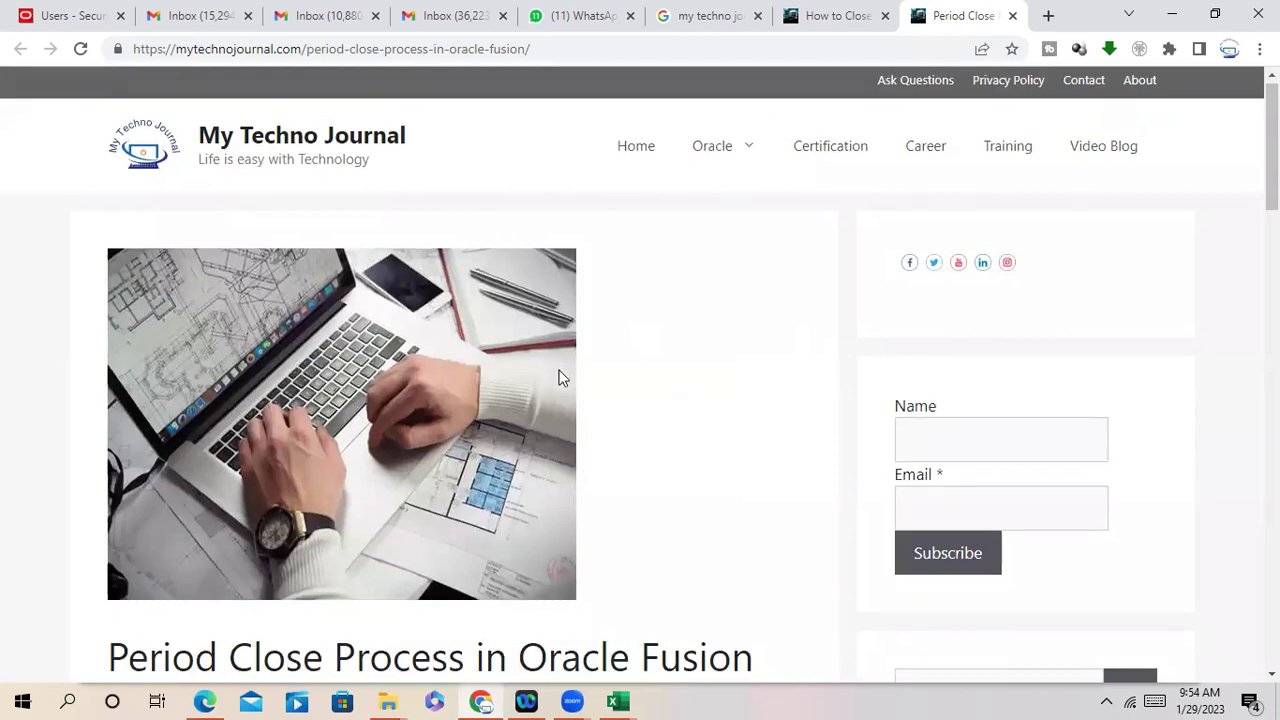
scroll(560, 374, "down", 6)
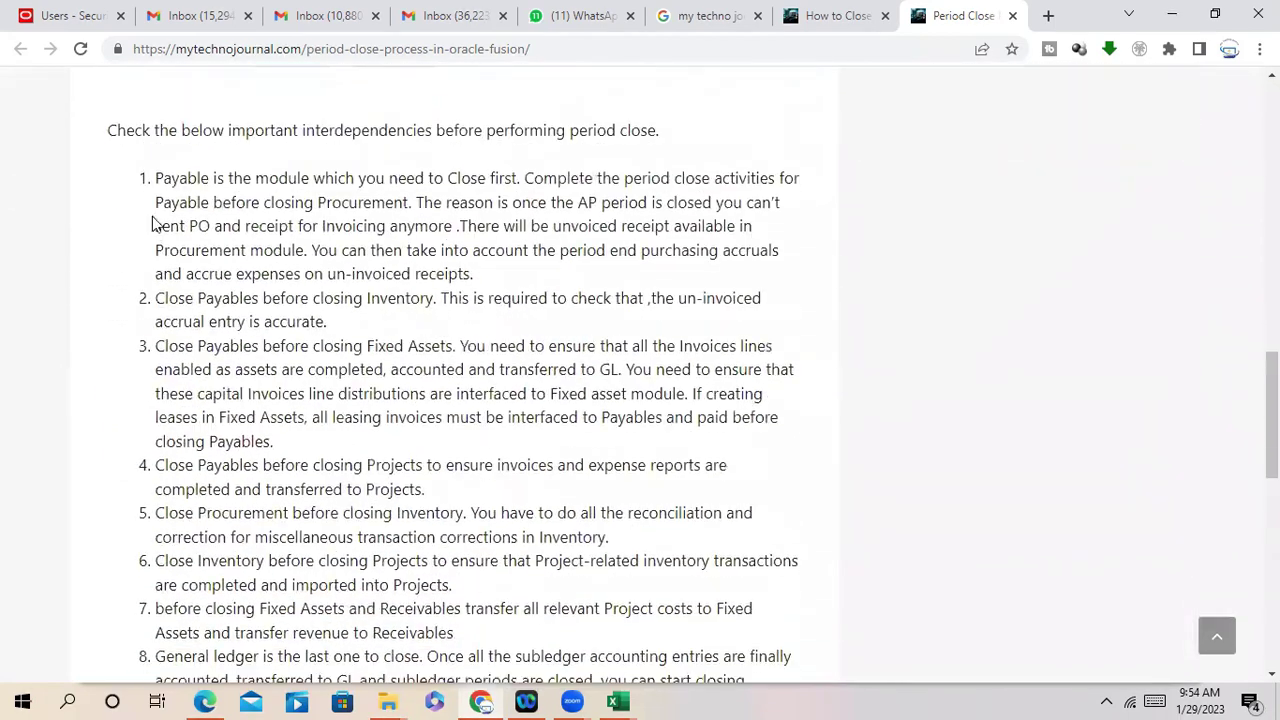
scroll(358, 328, "down", 3)
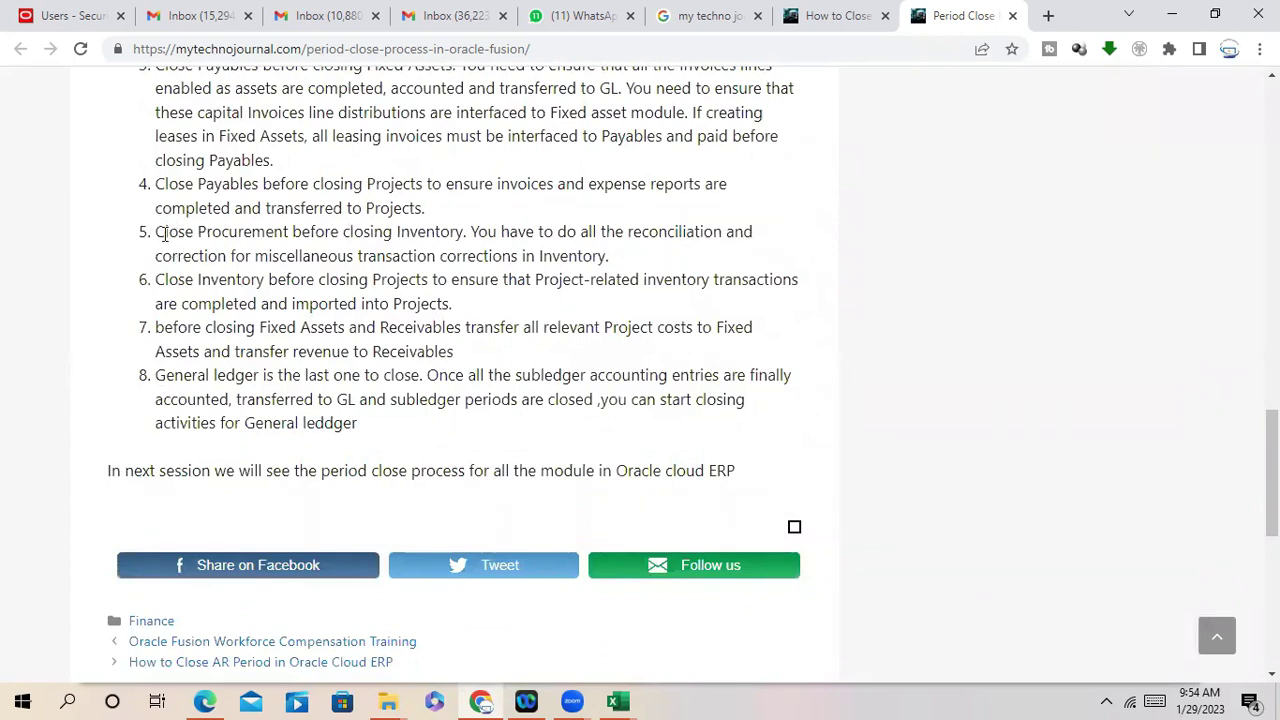
left_click_drag(164, 231, 480, 232)
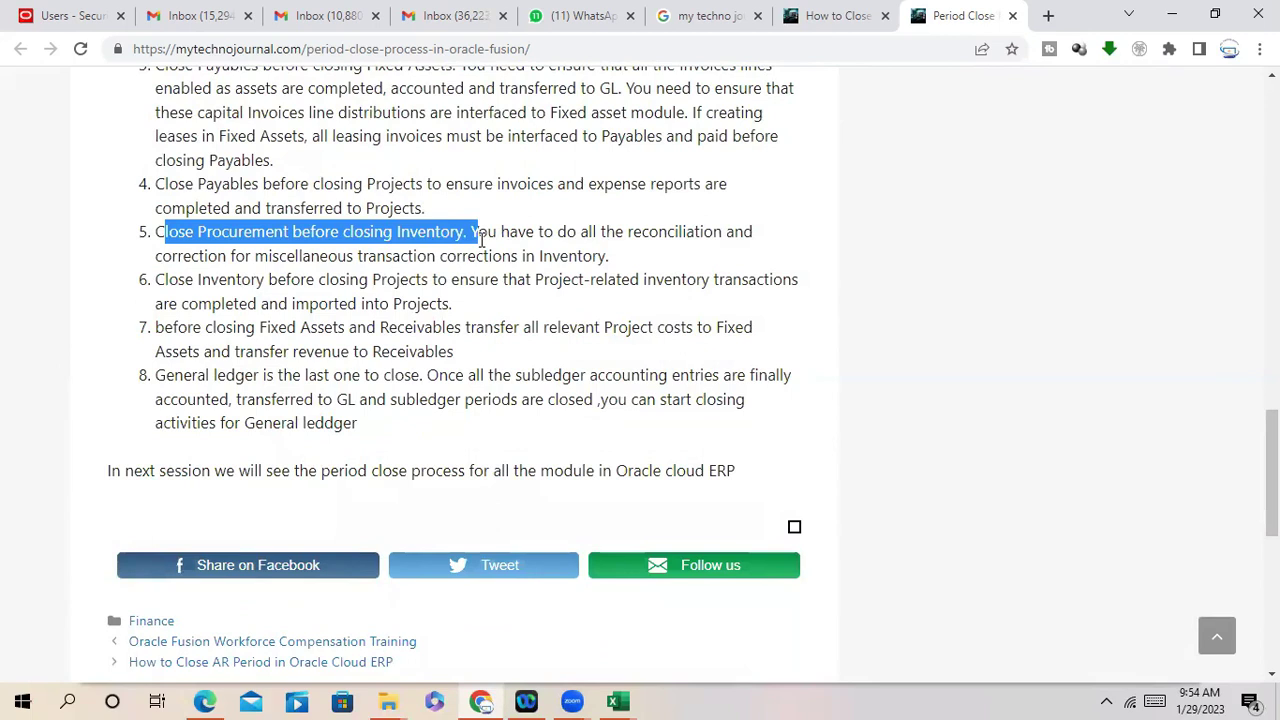
left_click(231, 262)
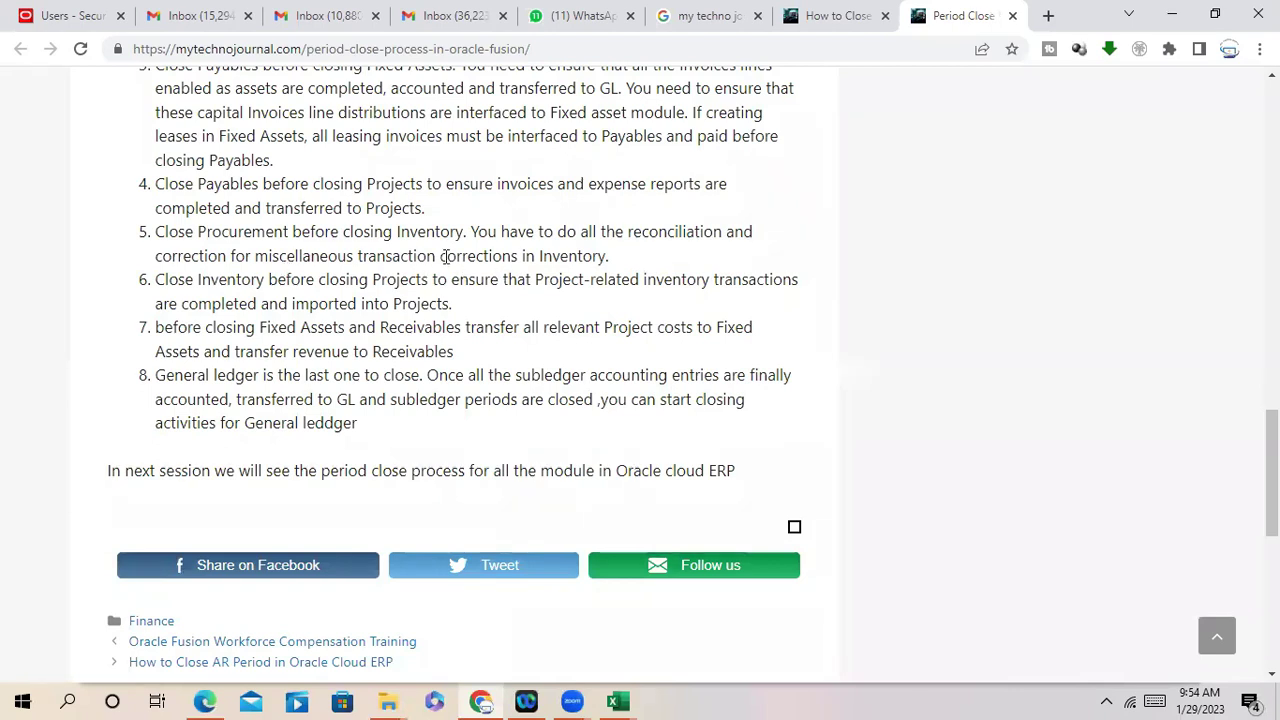
left_click_drag(446, 257, 612, 262)
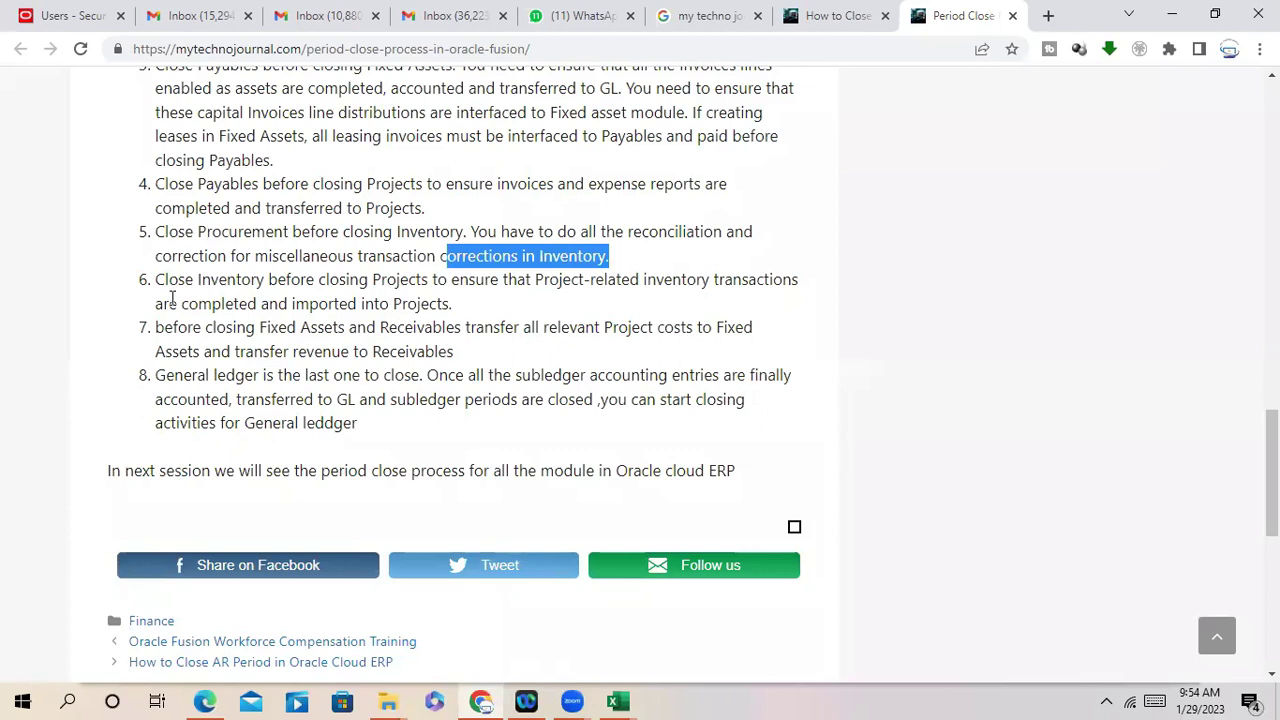
Step: Read the sixth interdependency on closing Inventory before Projects, highlighting its key phrases and referring back to the fifth item's opening
left_click_drag(156, 280, 428, 282)
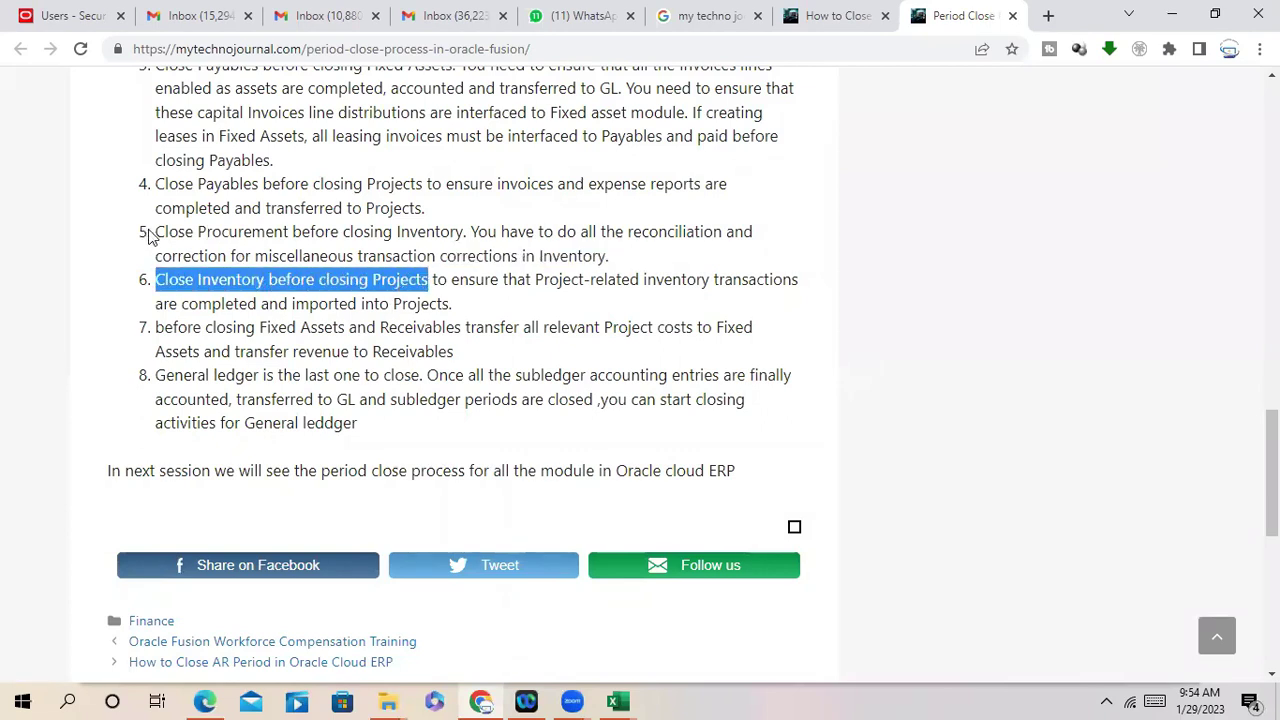
left_click_drag(155, 232, 316, 232)
left_click_drag(210, 281, 314, 281)
left_click(330, 348)
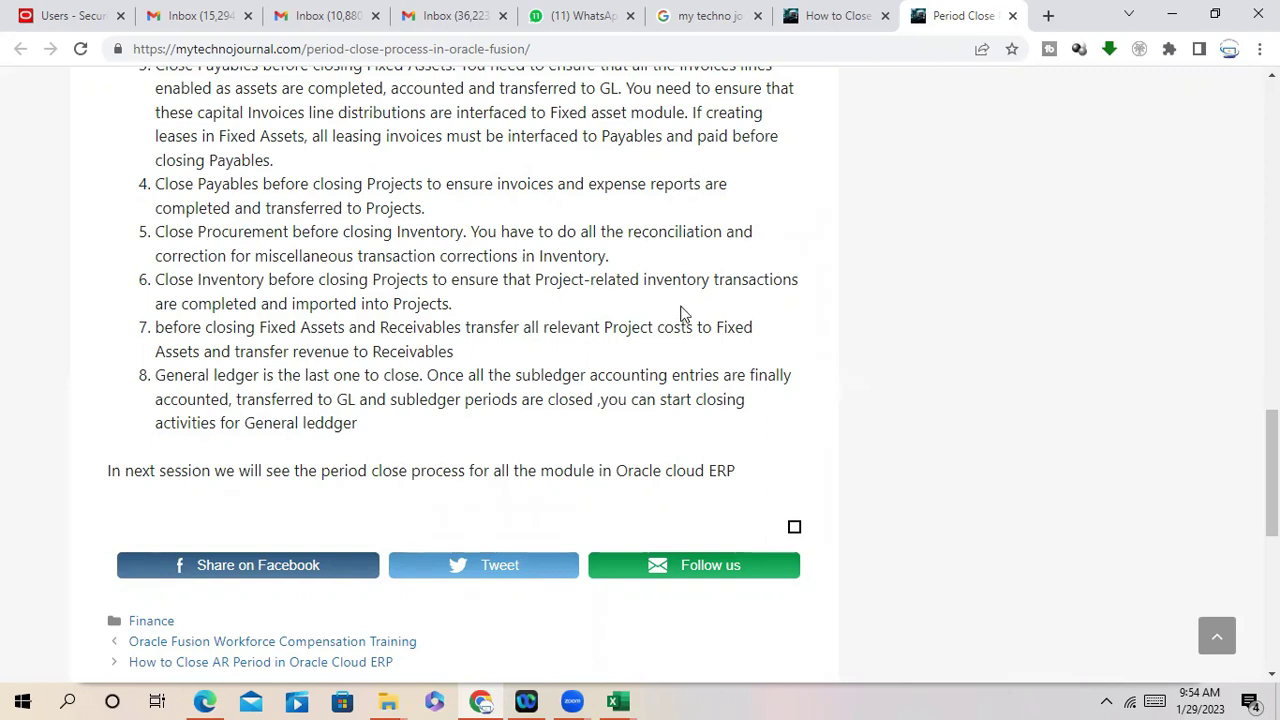
left_click_drag(188, 304, 472, 312)
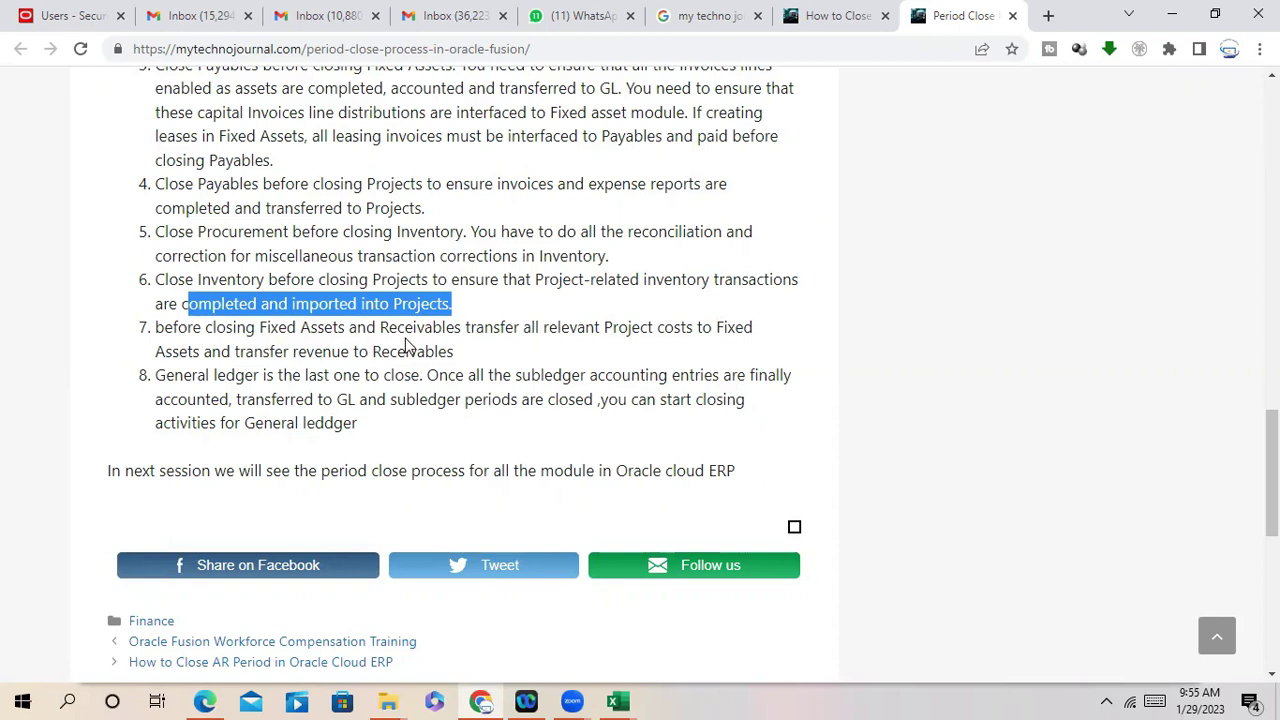
Step: Read the seventh interdependency, highlighting the relevant Project costs text and the words Fixed Assets and Receivables
left_click_drag(543, 327, 755, 342)
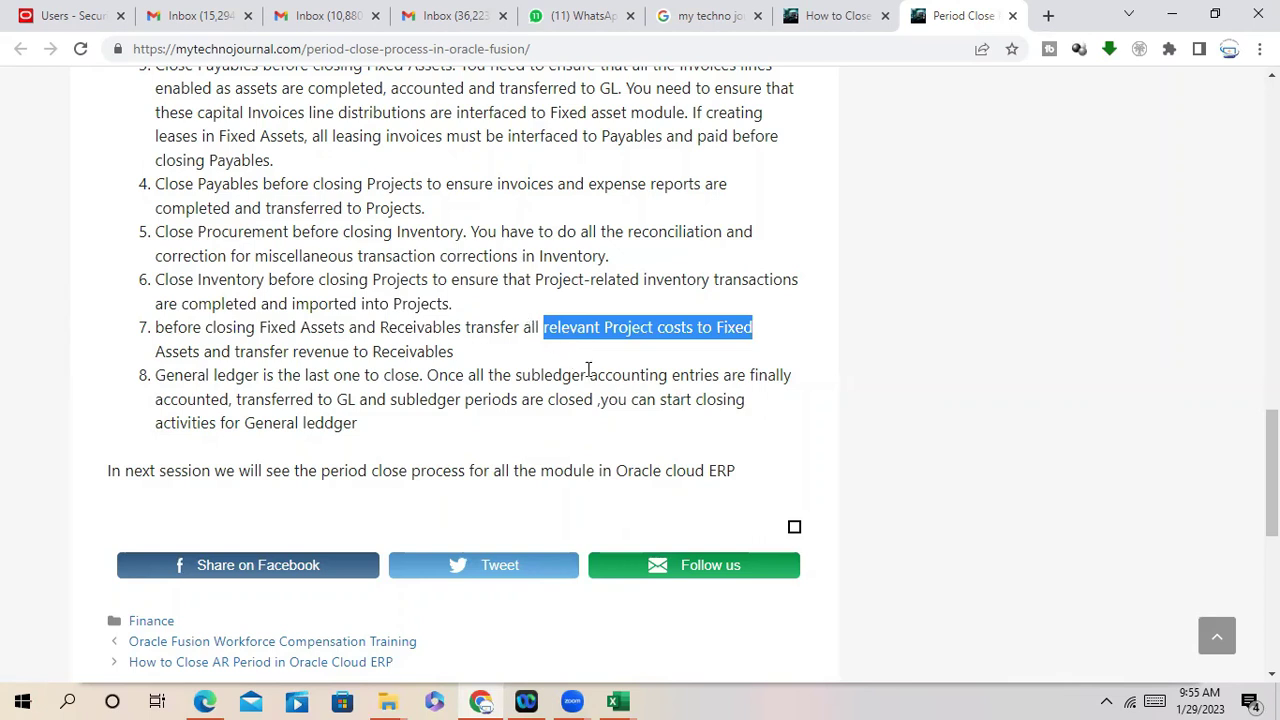
left_click(700, 335)
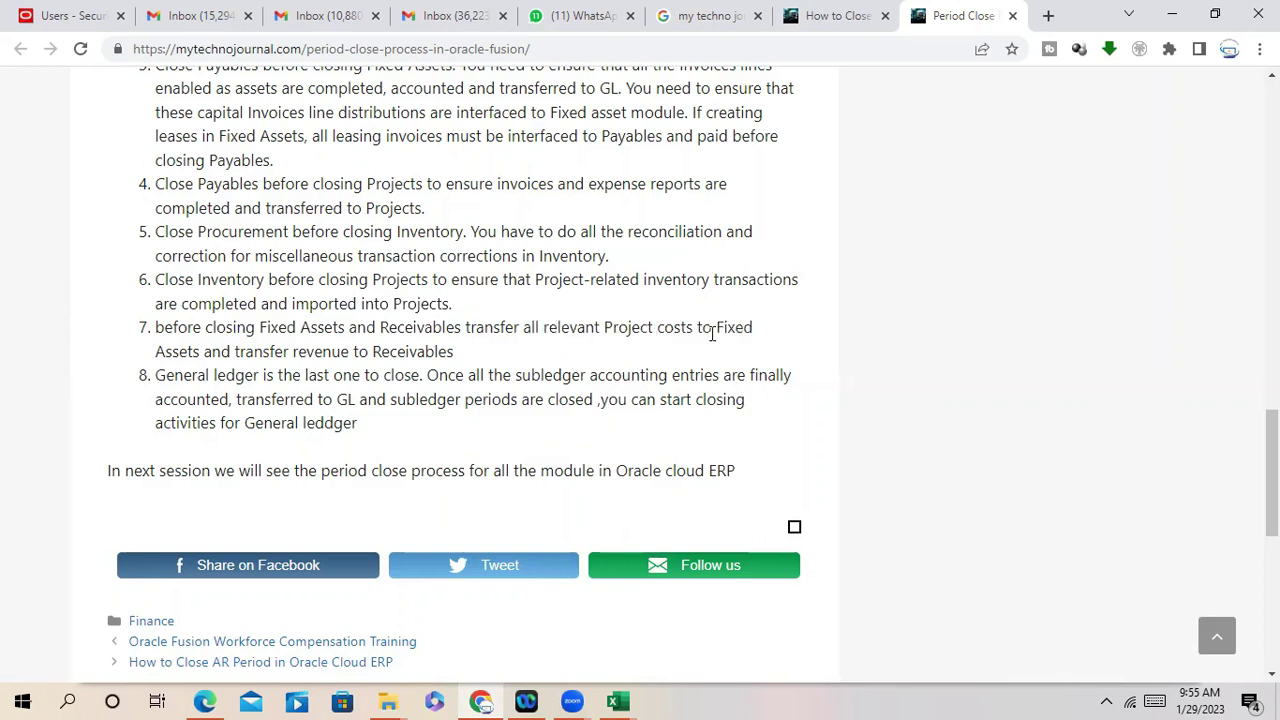
left_click_drag(712, 330, 745, 330)
left_click_drag(256, 330, 476, 330)
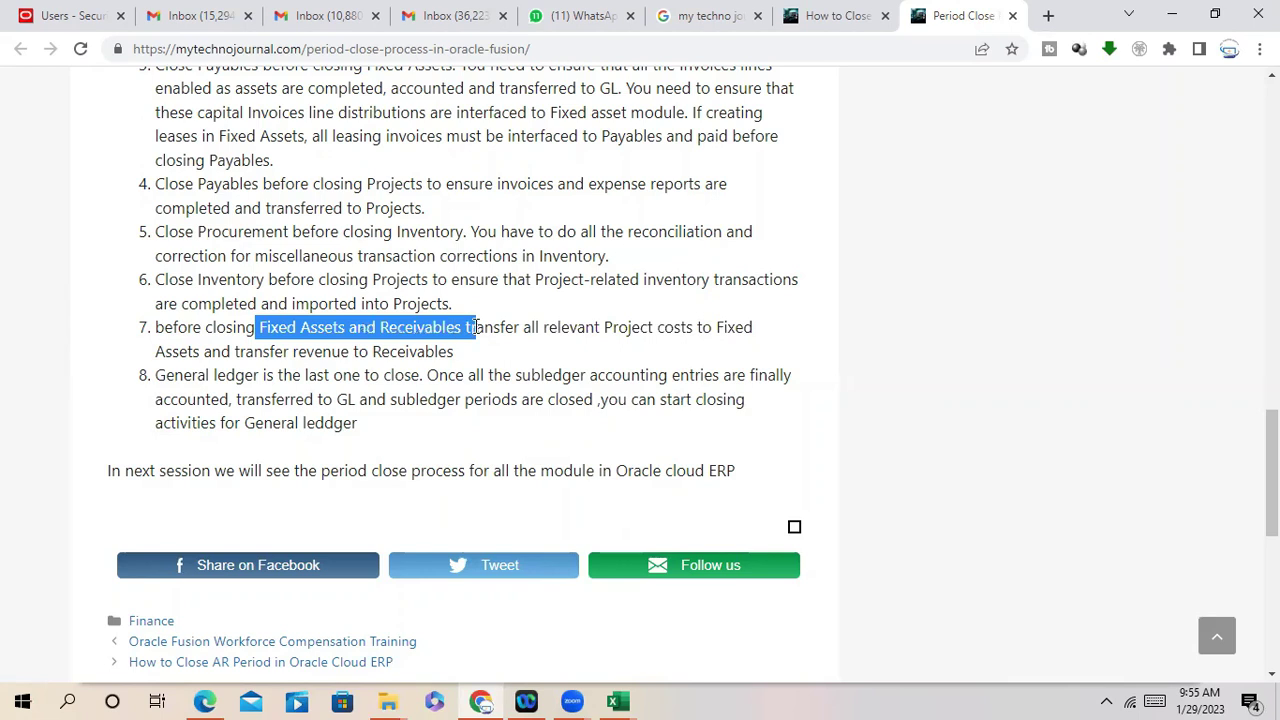
left_click(388, 394)
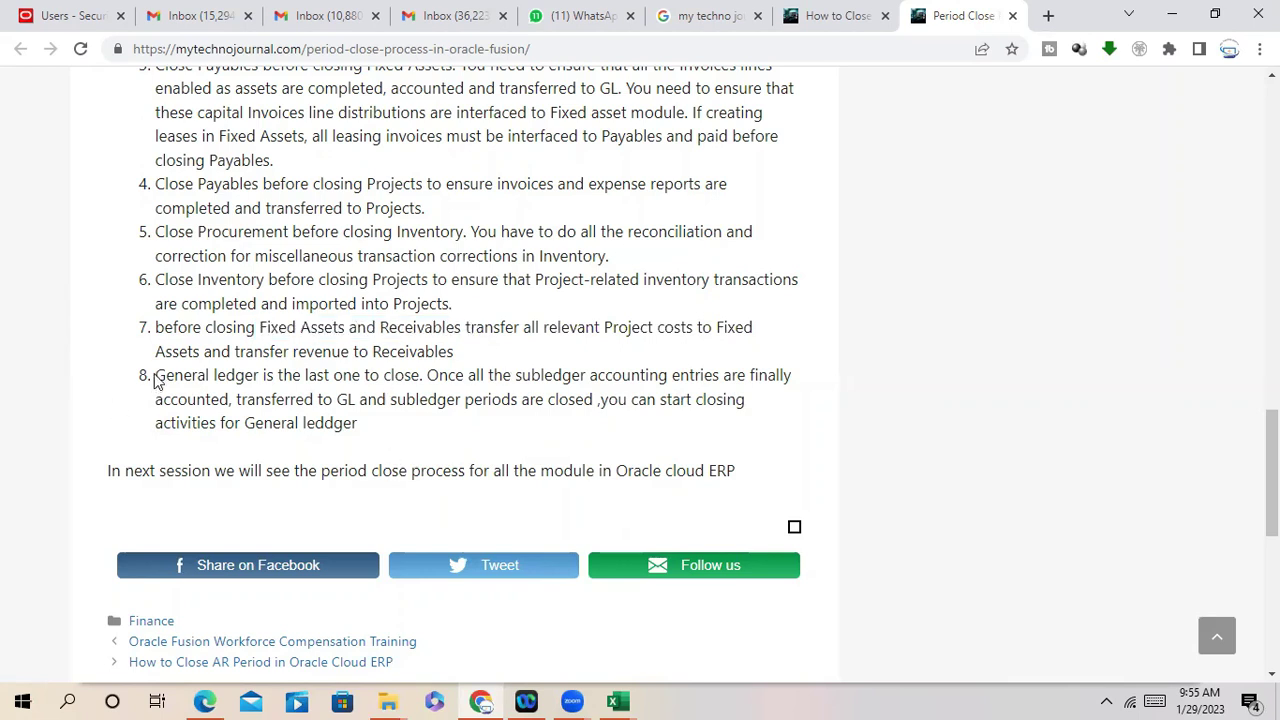
Step: Read the eighth interdependency on closing General Ledger last, highlighting its opening and the full item
left_click_drag(156, 376, 566, 377)
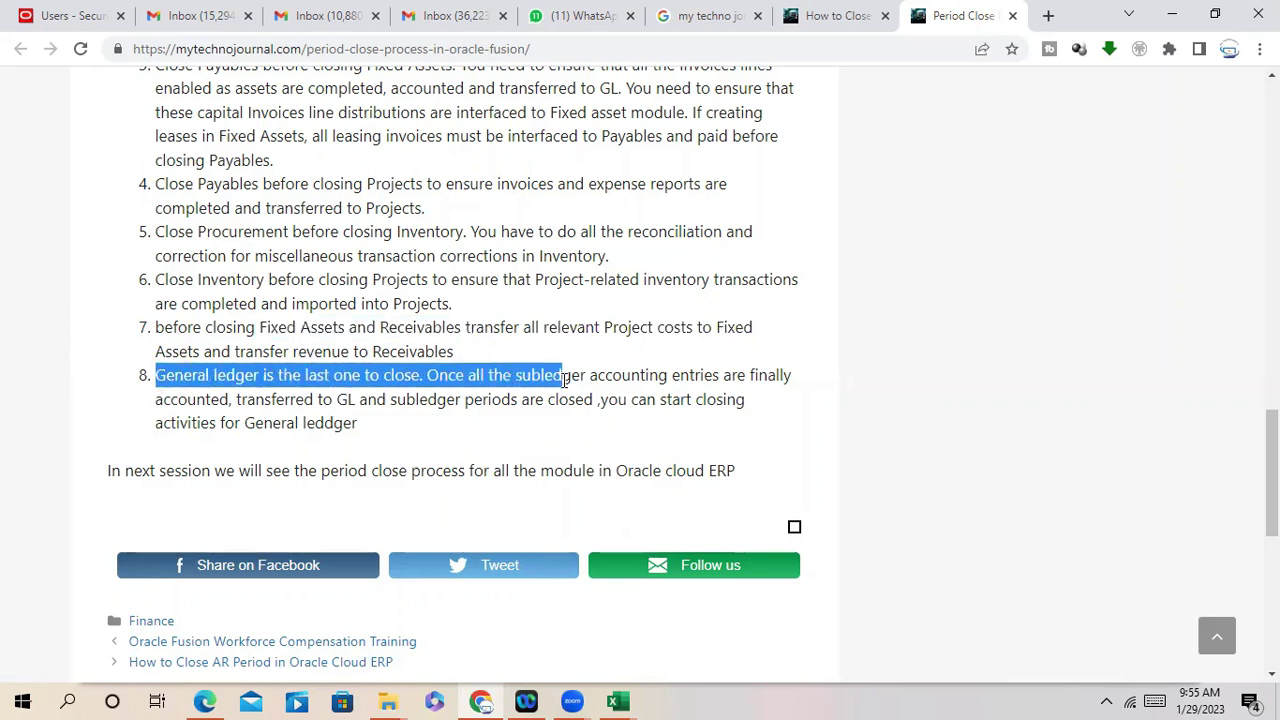
left_click(613, 392)
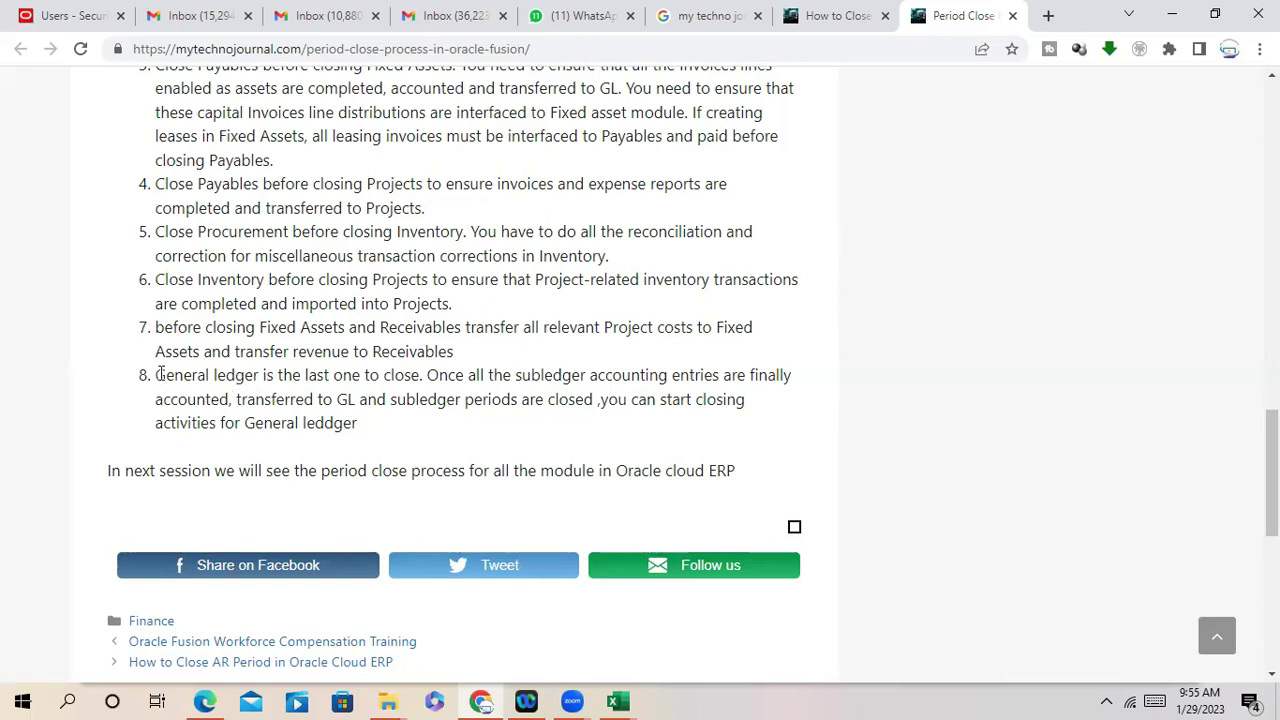
left_click_drag(157, 375, 786, 417)
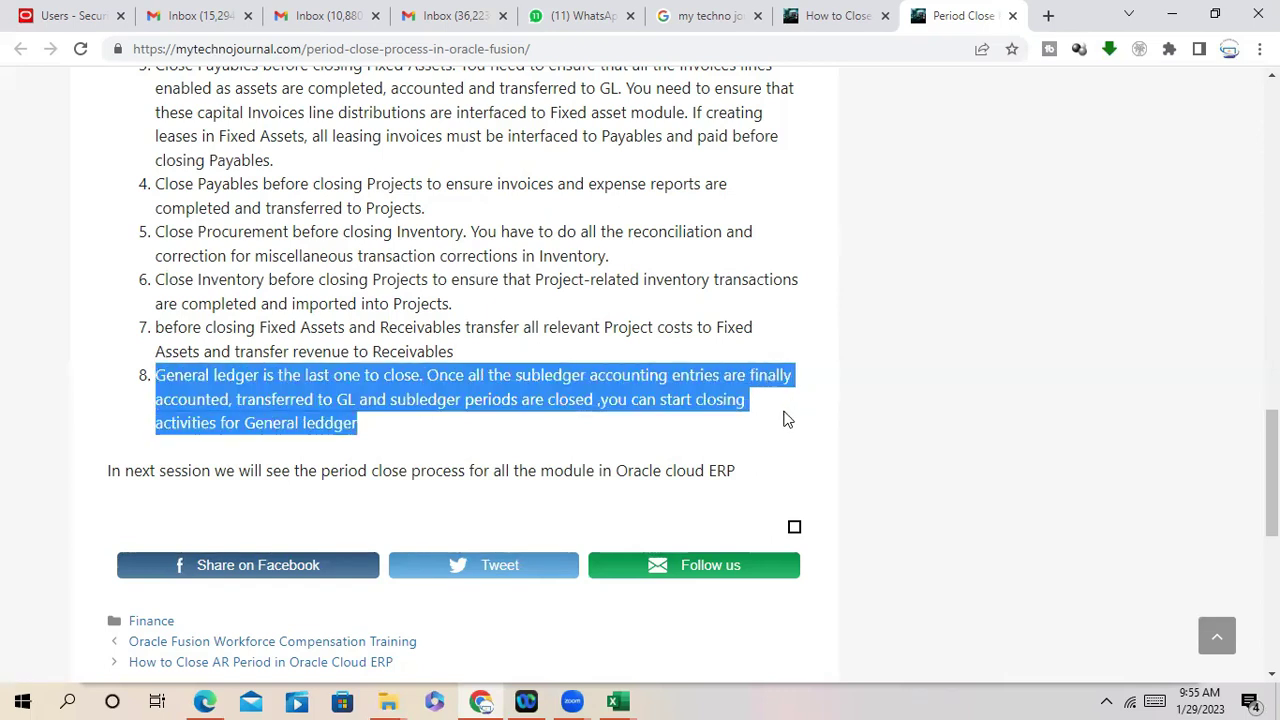
scroll(148, 304, "down", 4)
Step: Return to the start of the interdependency list and highlight its items from the first one onward as a recap
scroll(143, 300, "up", 8)
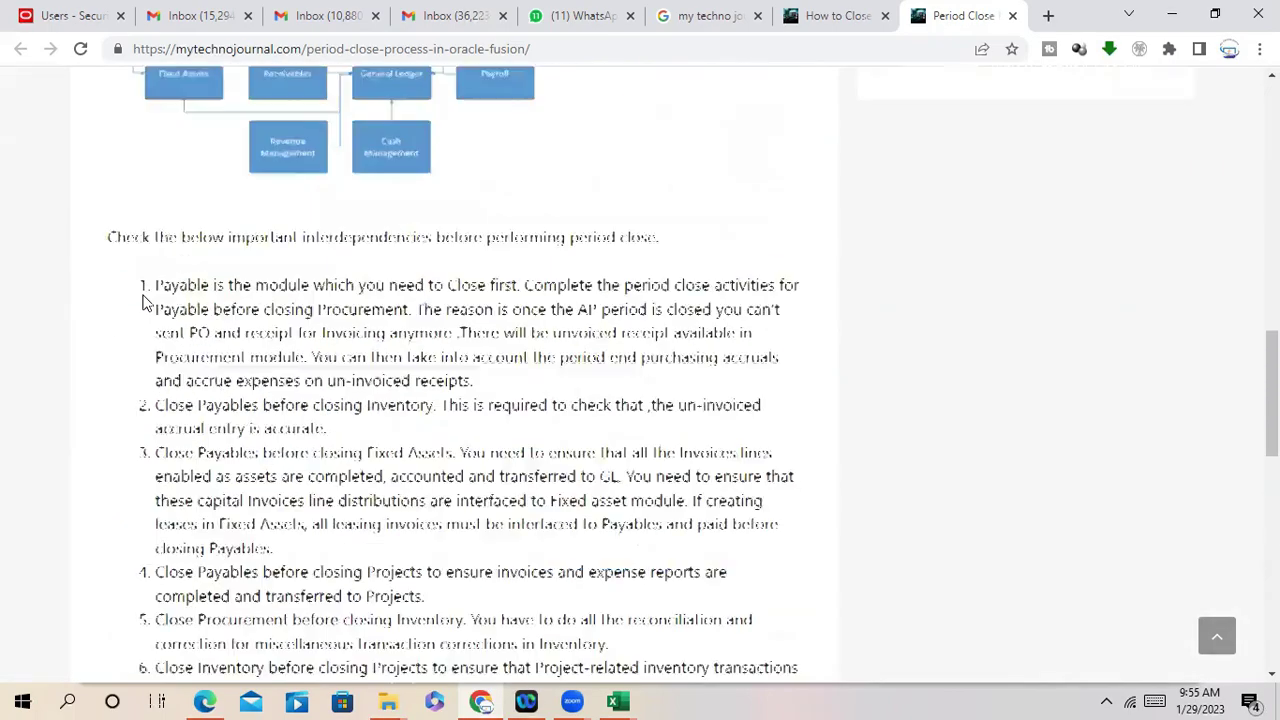
scroll(143, 298, "down", 3)
scroll(148, 340, "up", 3)
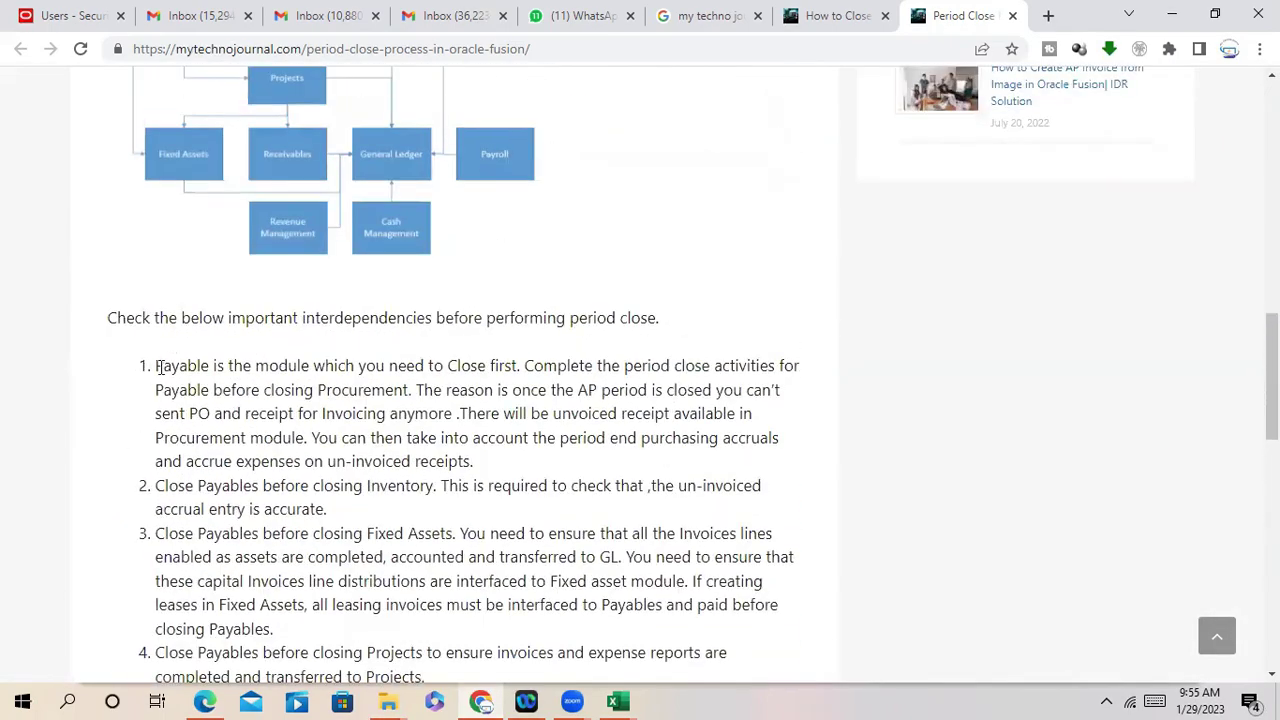
left_click_drag(157, 366, 607, 545)
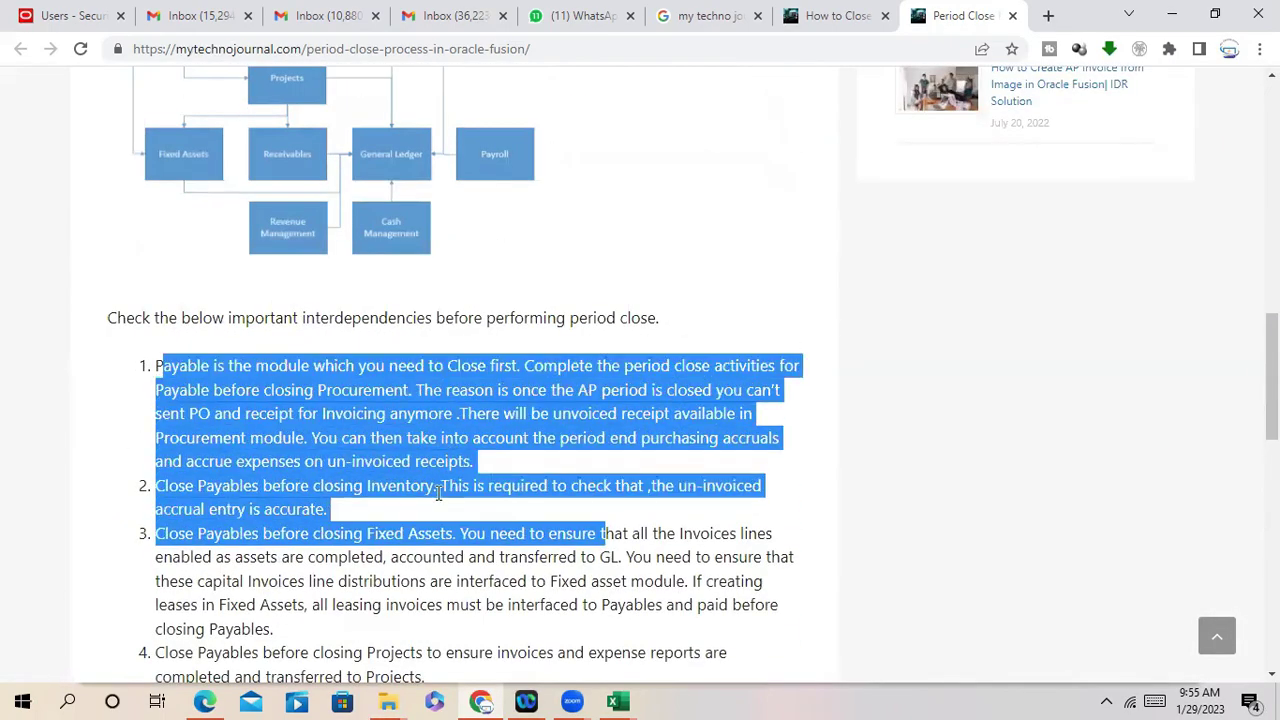
left_click(110, 358)
left_click_drag(155, 366, 531, 409)
scroll(531, 409, "up", 5)
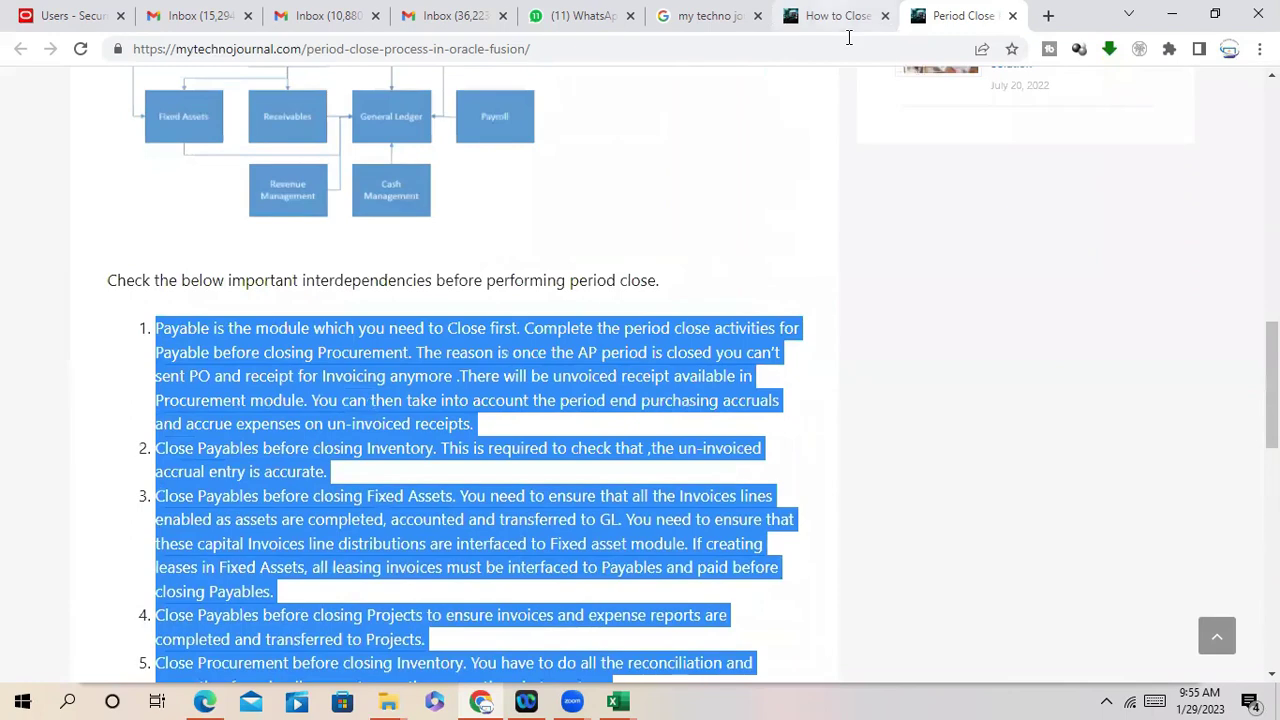
Step: Switch to the How to Close AR Period in Oracle Cloud ERP article, highlight its title and skim its sections
left_click(848, 18)
scroll(434, 366, "down", 3)
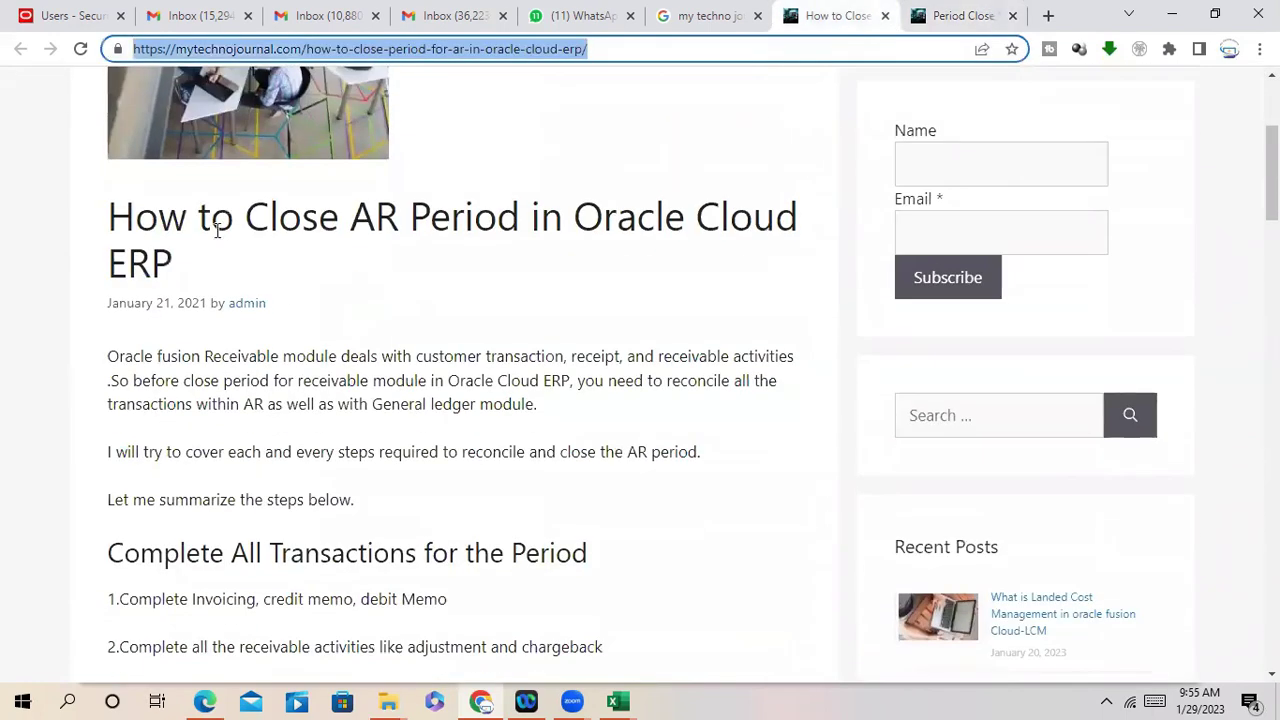
left_click_drag(217, 229, 774, 262)
scroll(268, 347, "down", 6)
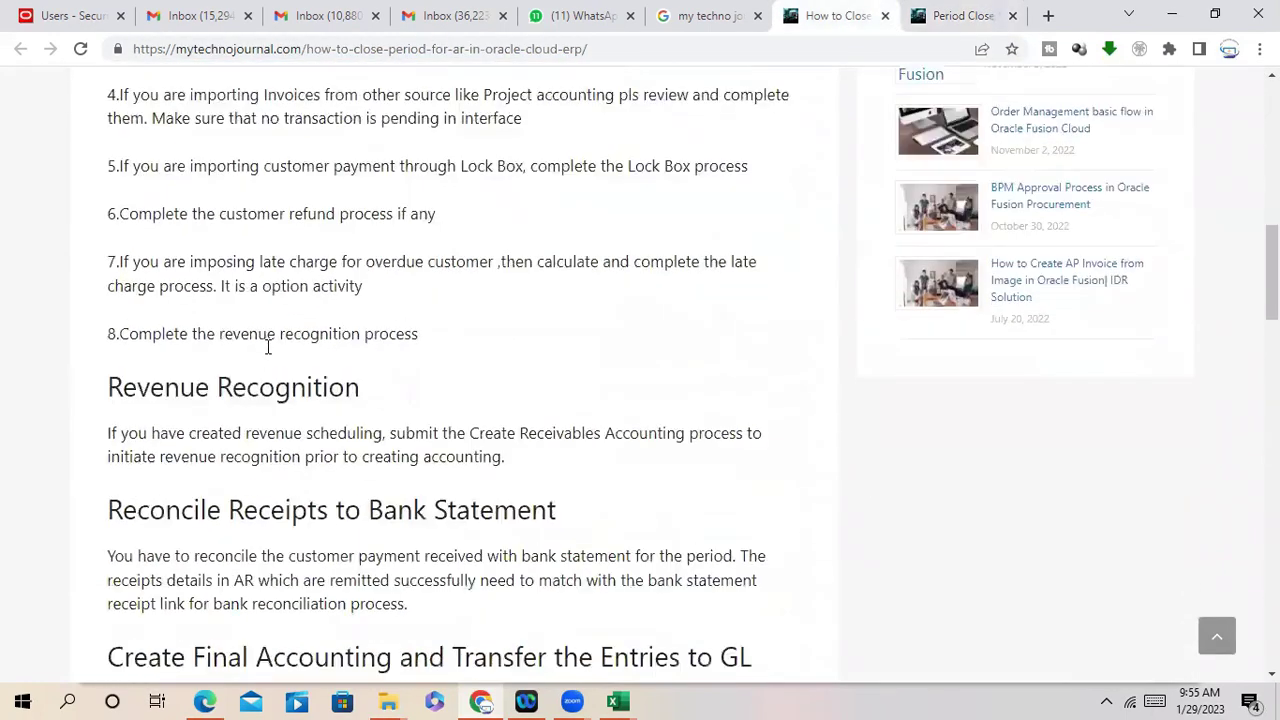
scroll(268, 347, "down", 5)
scroll(268, 347, "down", 12)
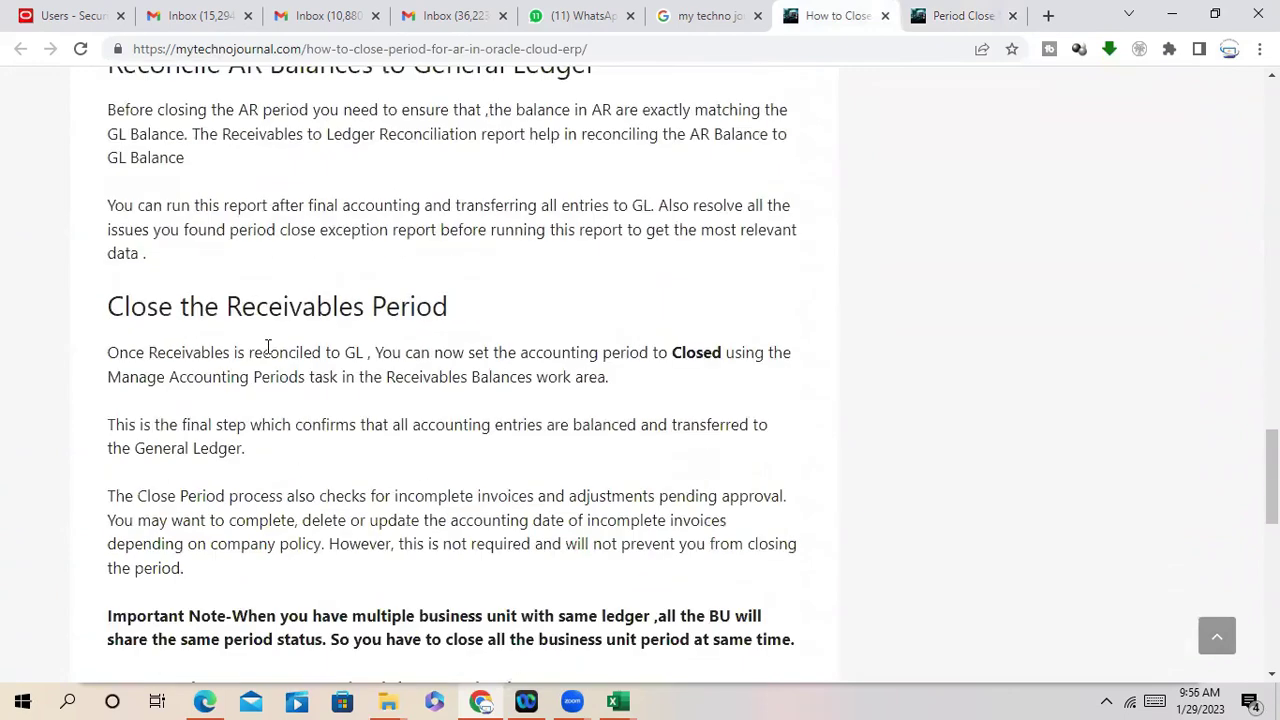
scroll(268, 347, "up", 1)
scroll(268, 347, "up", 16)
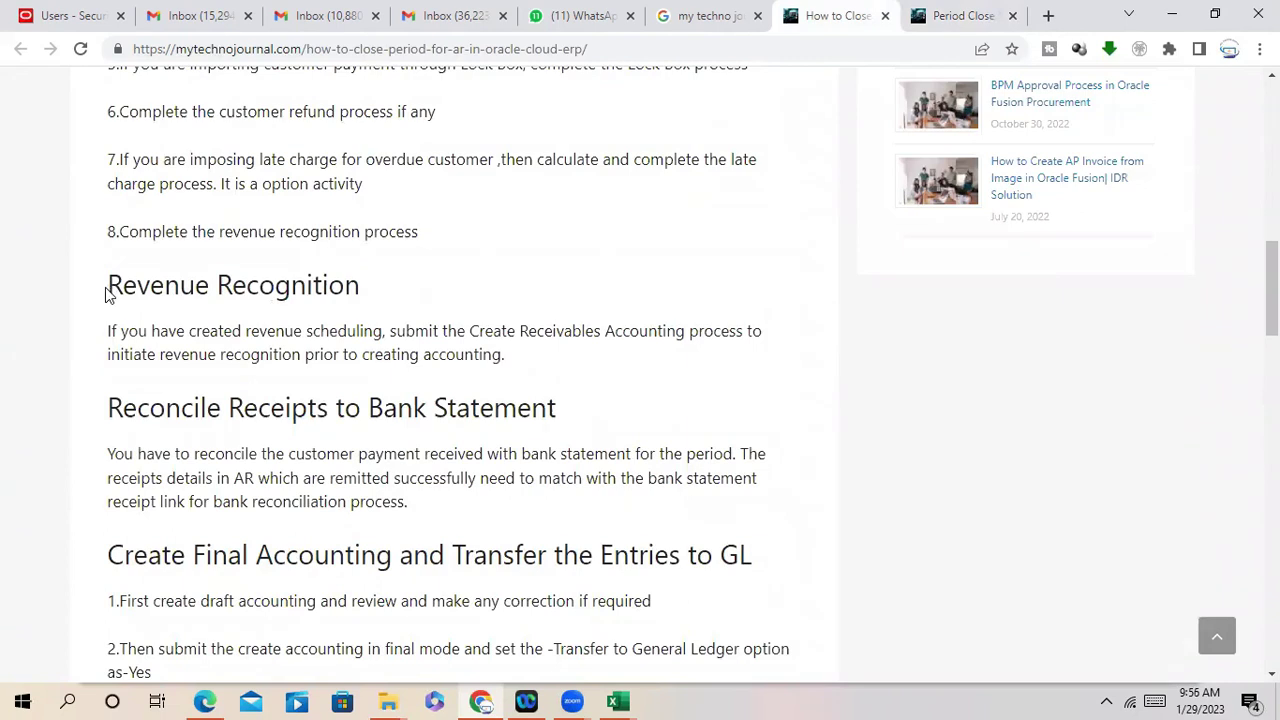
Step: Highlight the Revenue Recognition, Reconcile Receipts to Bank Statement, and Create Final Accounting and Transfer the Entries to GL headings in turn
left_click_drag(106, 290, 438, 296)
left_click_drag(90, 406, 606, 420)
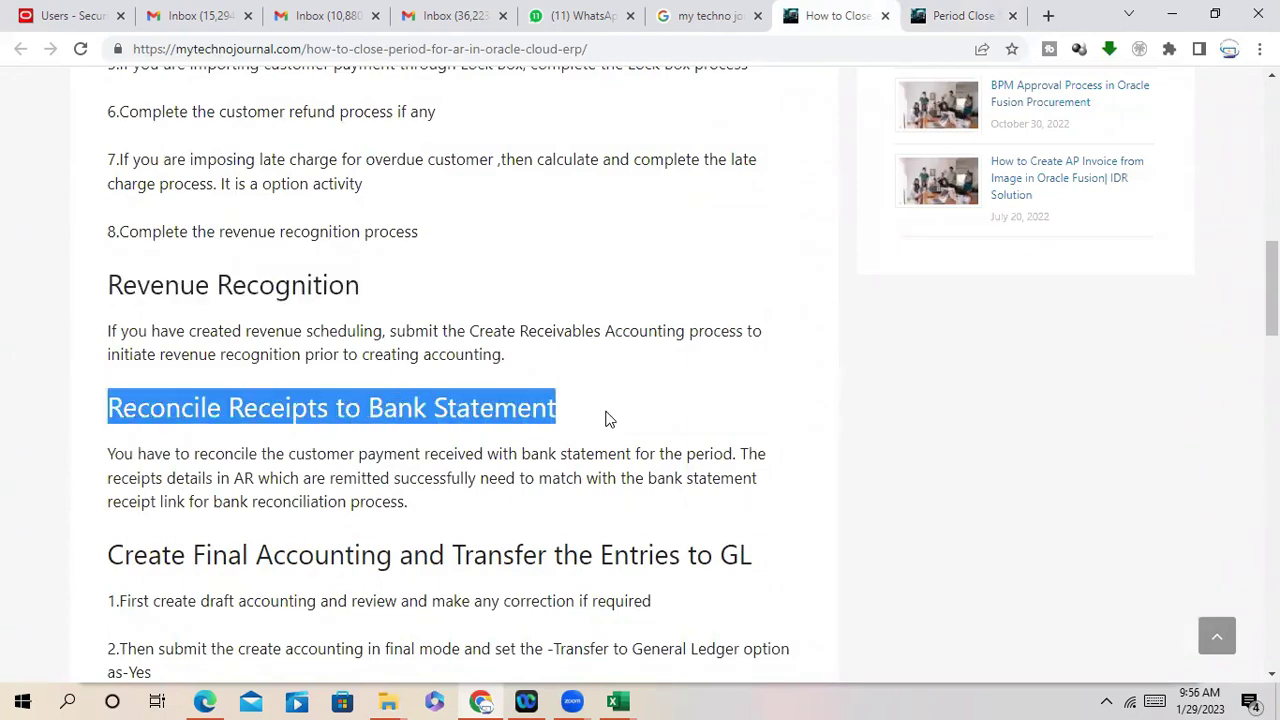
scroll(384, 354, "down", 2)
left_click_drag(107, 372, 770, 379)
scroll(255, 413, "down", 3)
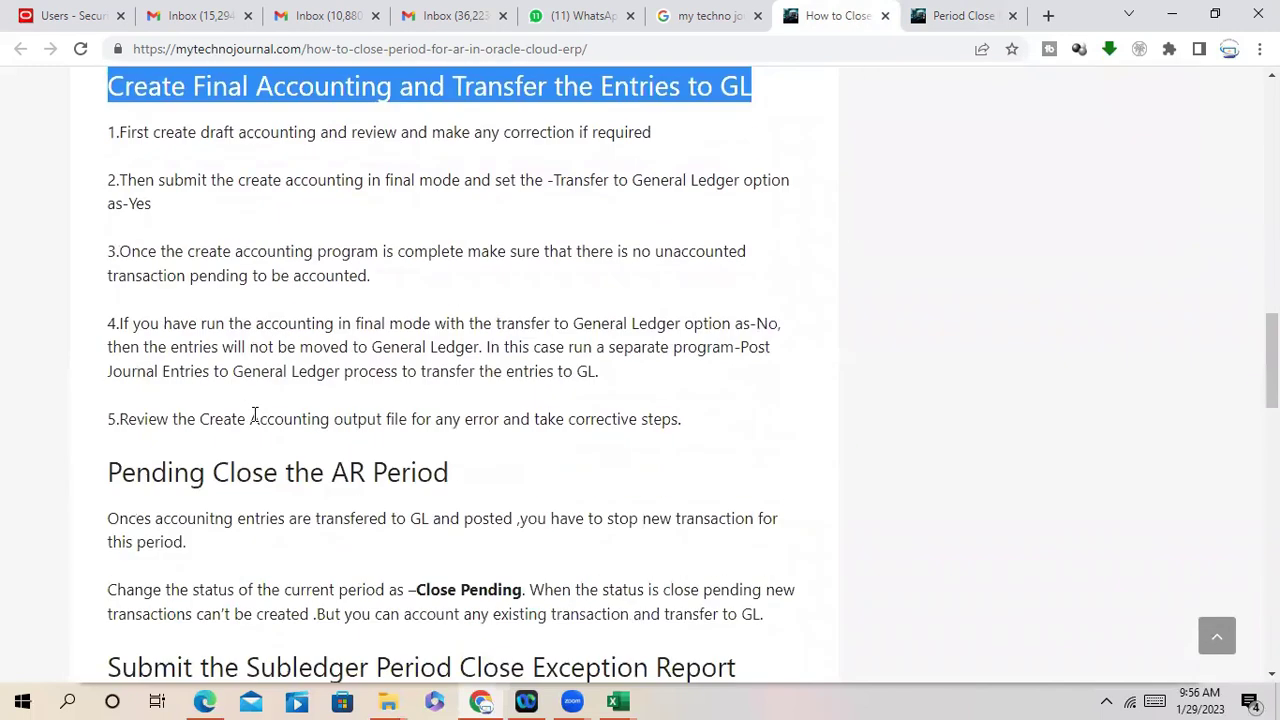
Step: Highlight the Pending Close the AR Period section's opening and skim the article through to Open the Next Receivables Period
scroll(252, 410, "down", 2)
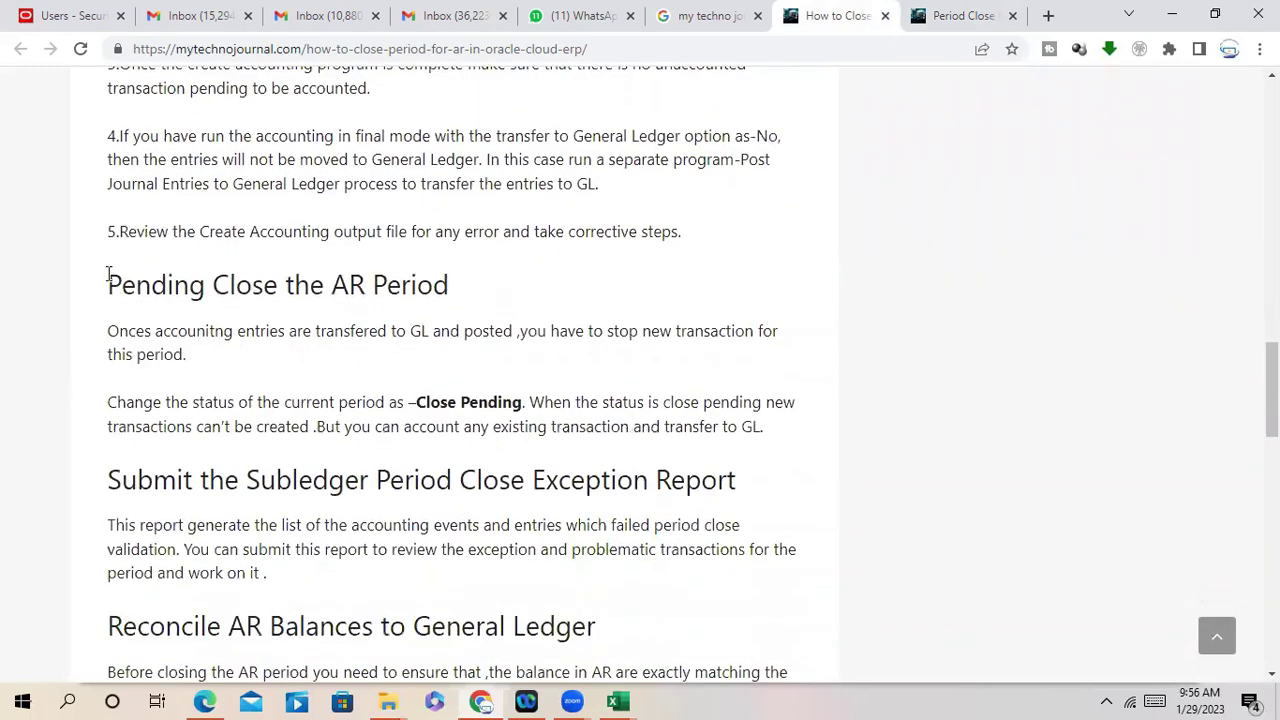
left_click_drag(108, 283, 577, 331)
left_click(435, 506)
scroll(294, 428, "down", 3)
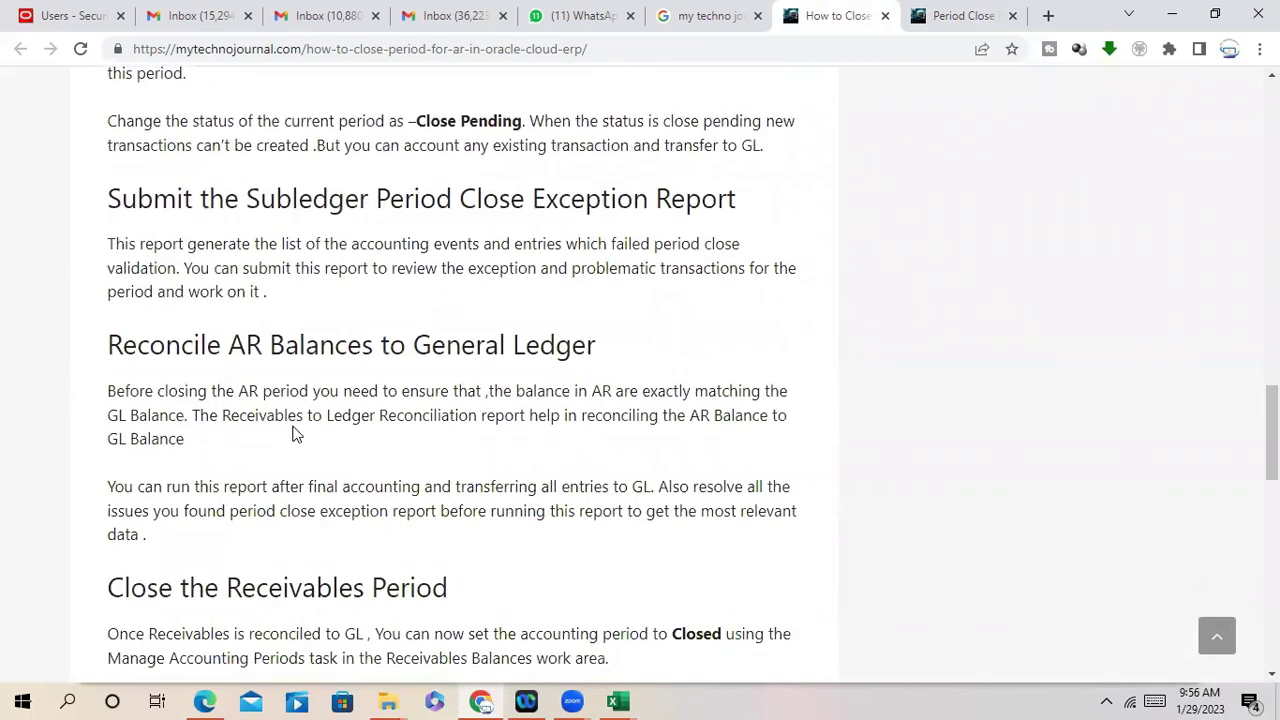
scroll(294, 430, "up", 10)
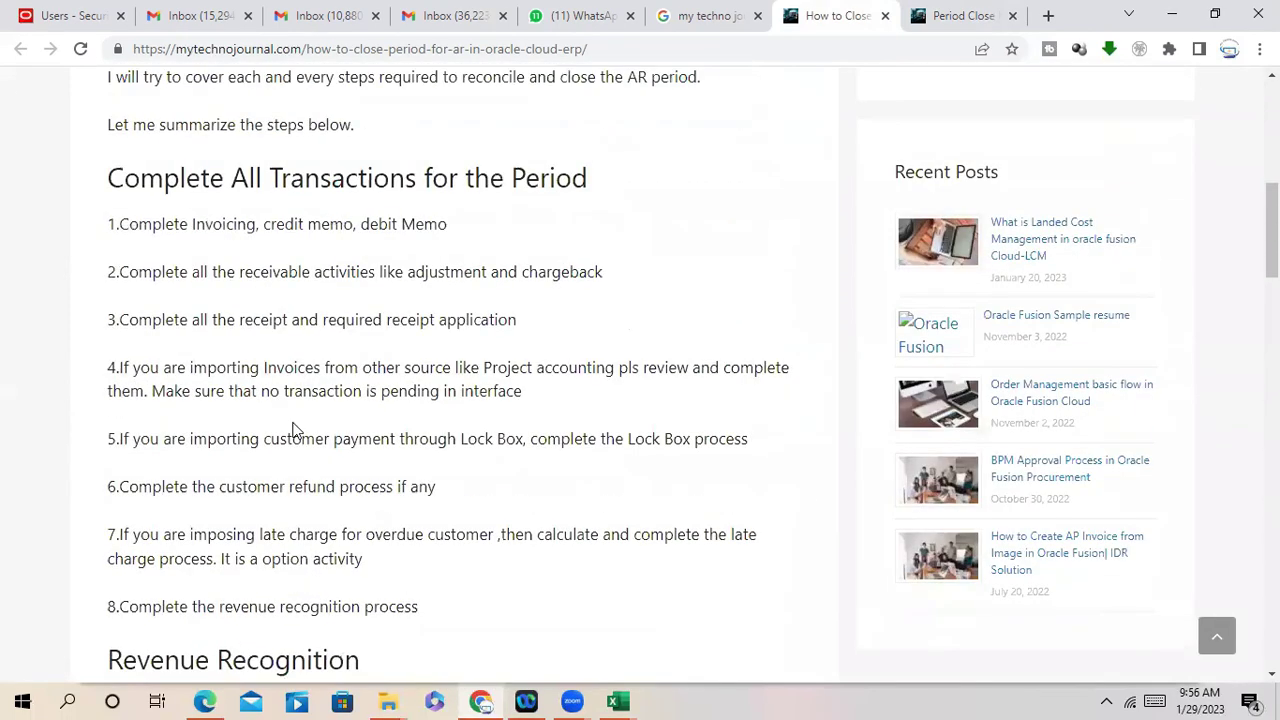
scroll(294, 428, "down", 15)
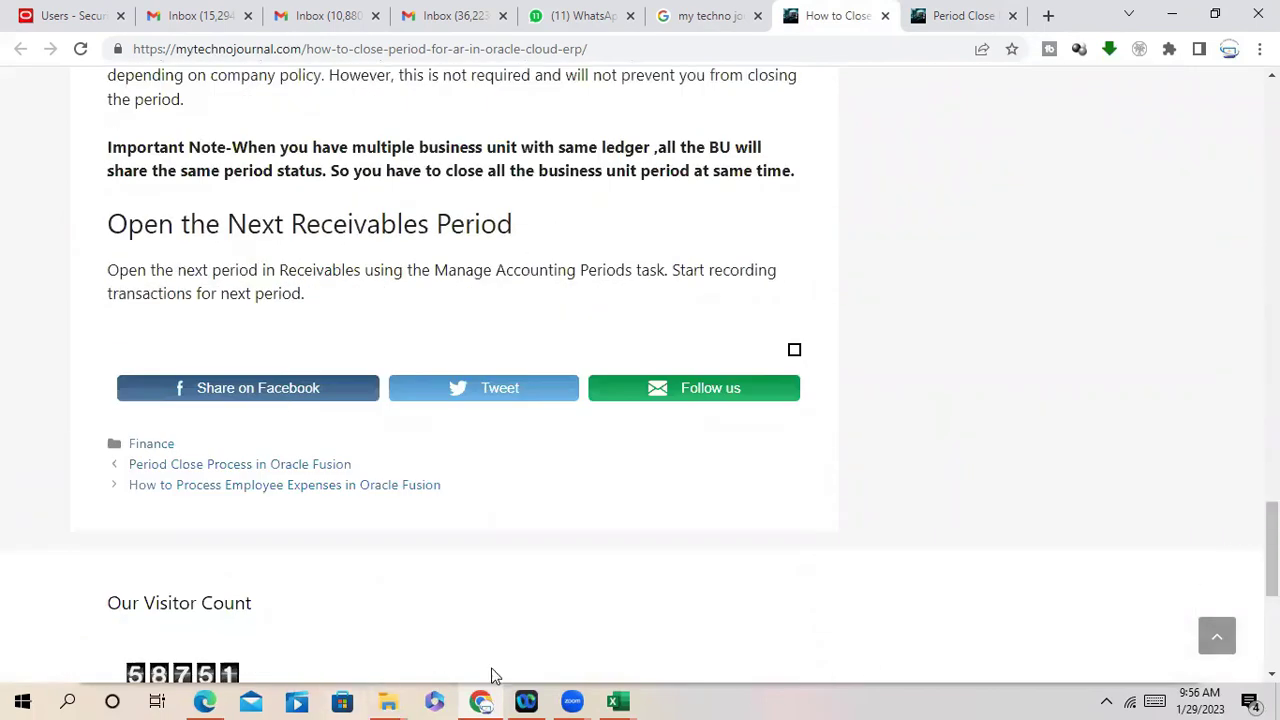
Step: Switch to the GL template workbook in Excel and review the period close checklist in rows 165 to 172 of Sheet1, highlighting it
left_click(618, 700)
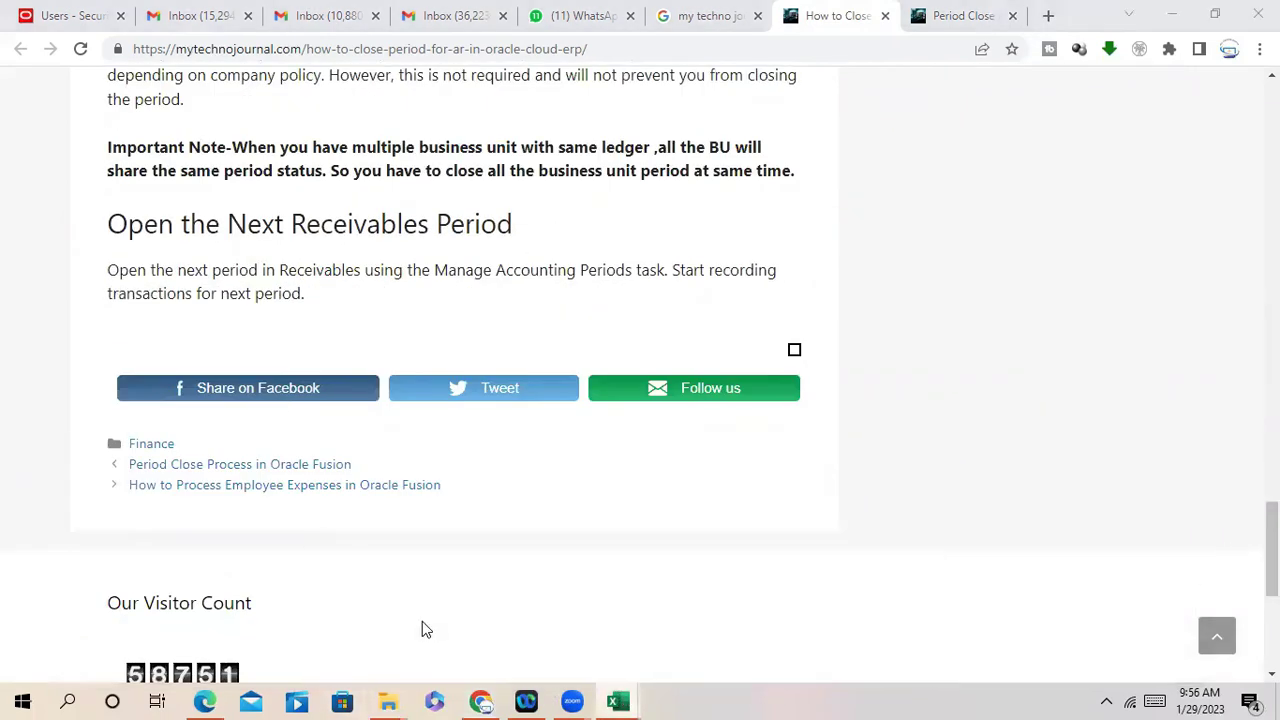
mouse_move(618, 700)
left_click(425, 612)
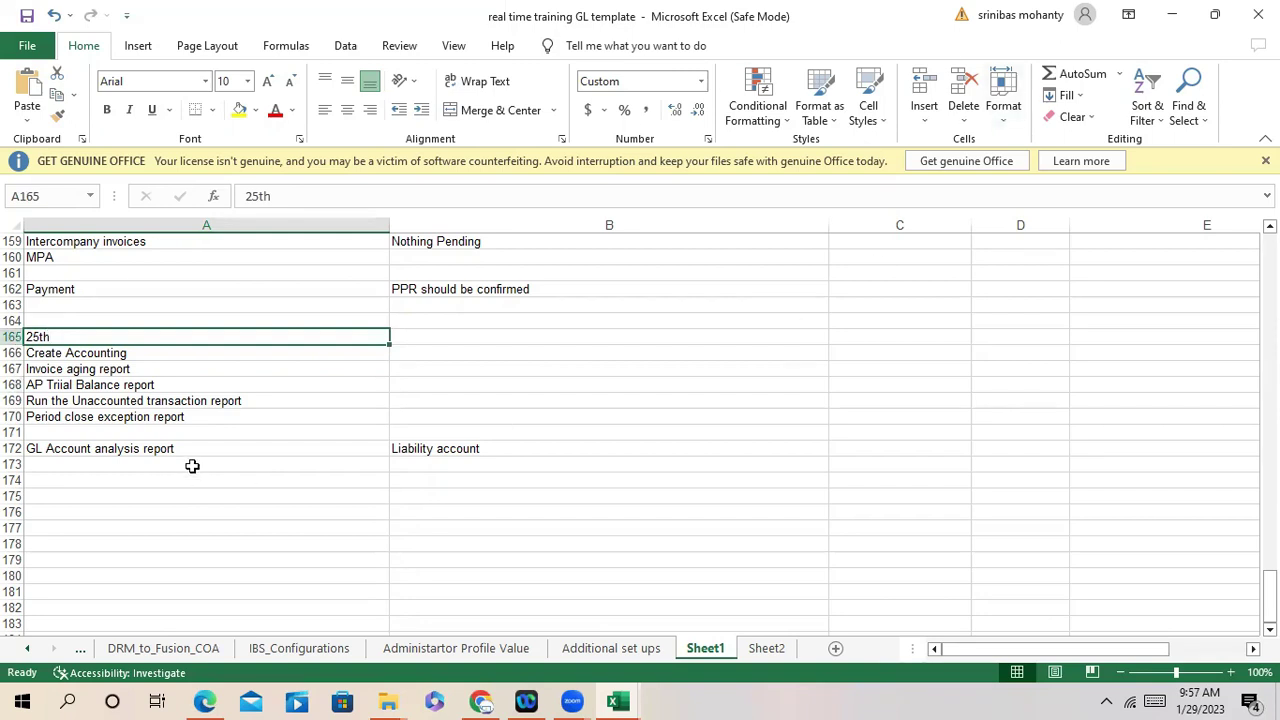
left_click(250, 510)
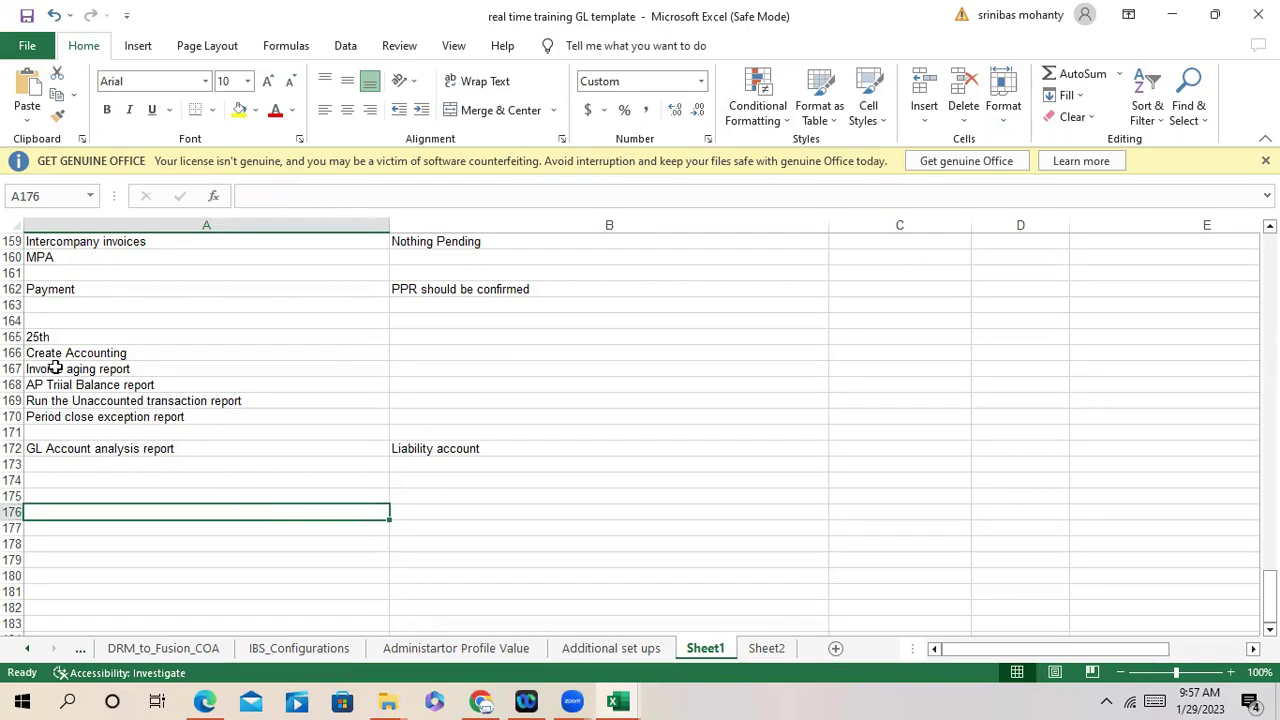
left_click_drag(54, 336, 457, 460)
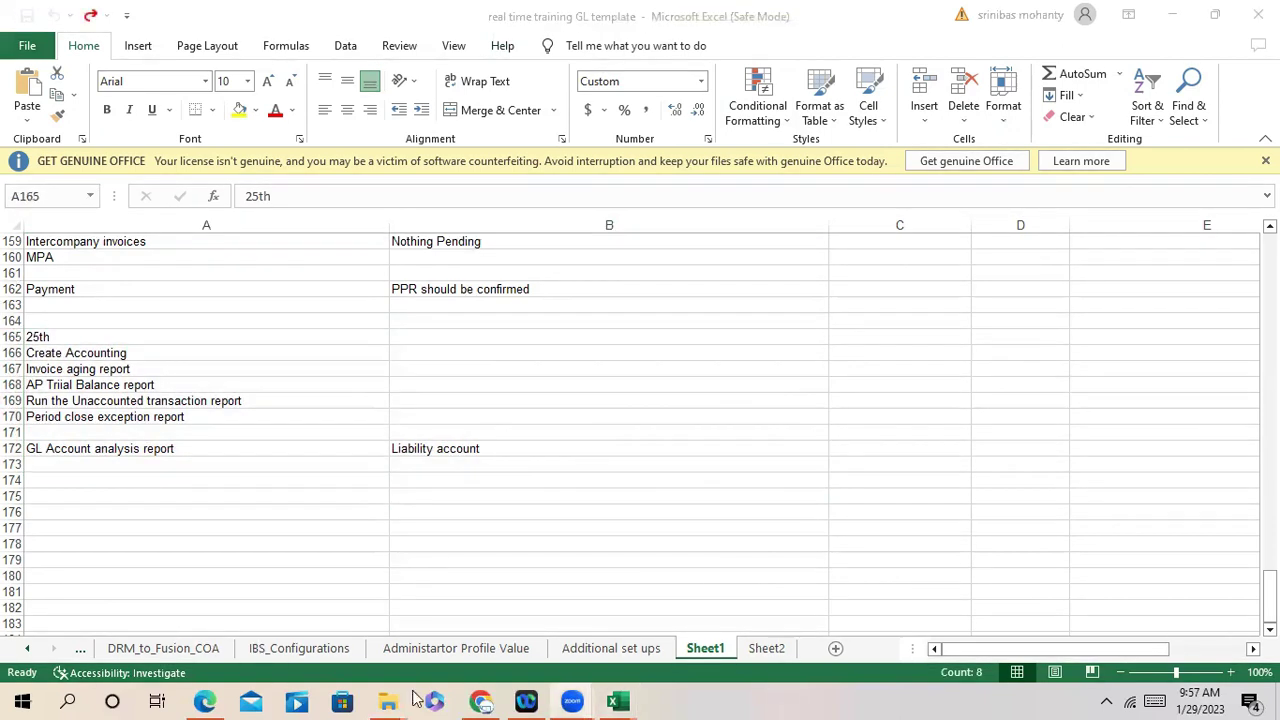
left_click(135, 370)
left_click(80, 480)
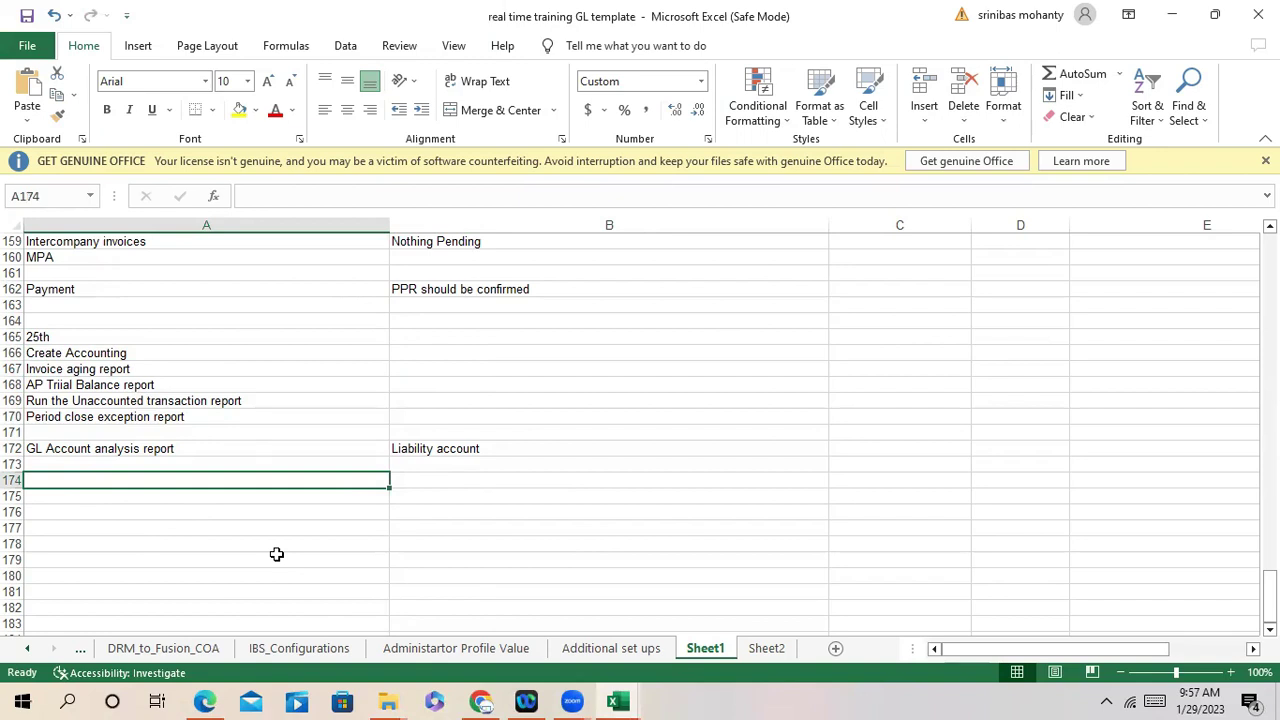
Step: Review the checkpoints before period close in rows 150 to 172 of Sheet1, highlighting columns A and B, and clear the selection
scroll(276, 554, "up", 3)
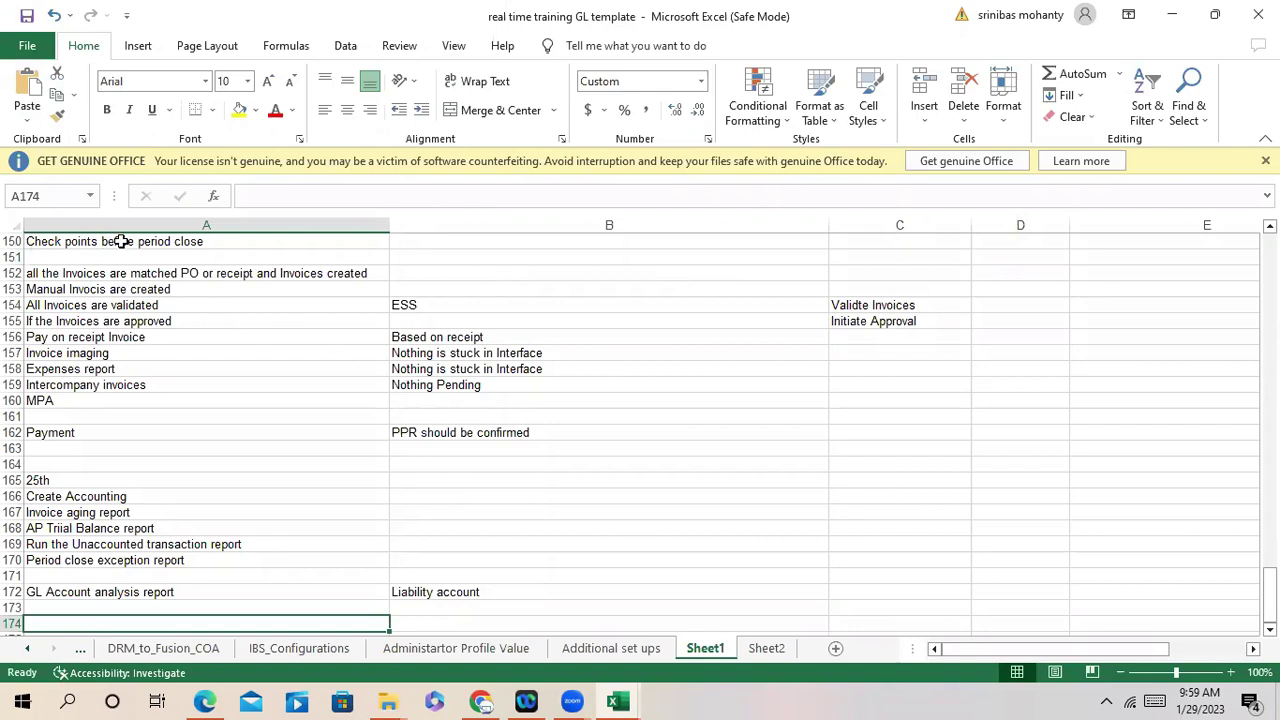
mouse_move(136, 241)
left_mouse_down()
mouse_move(151, 434)
mouse_move(186, 614)
mouse_move(197, 590)
left_mouse_up()
left_click(492, 557)
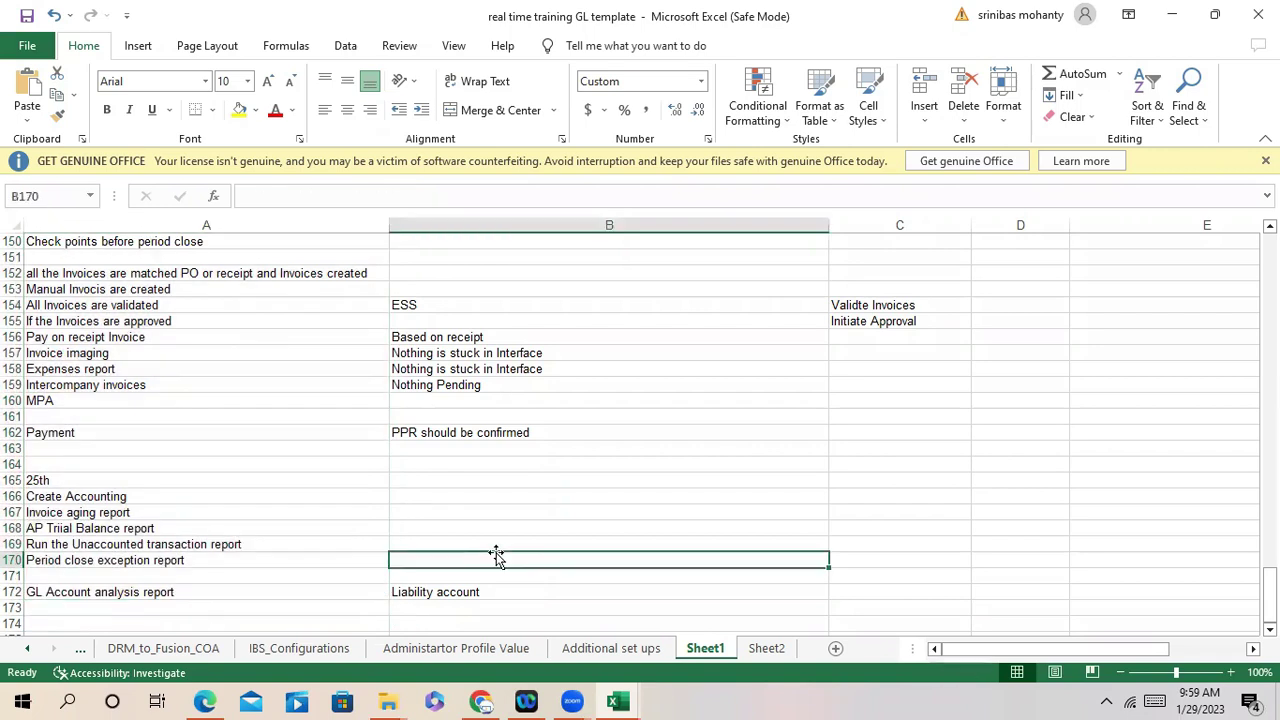
left_click(116, 243)
left_click_drag(116, 326, 457, 591)
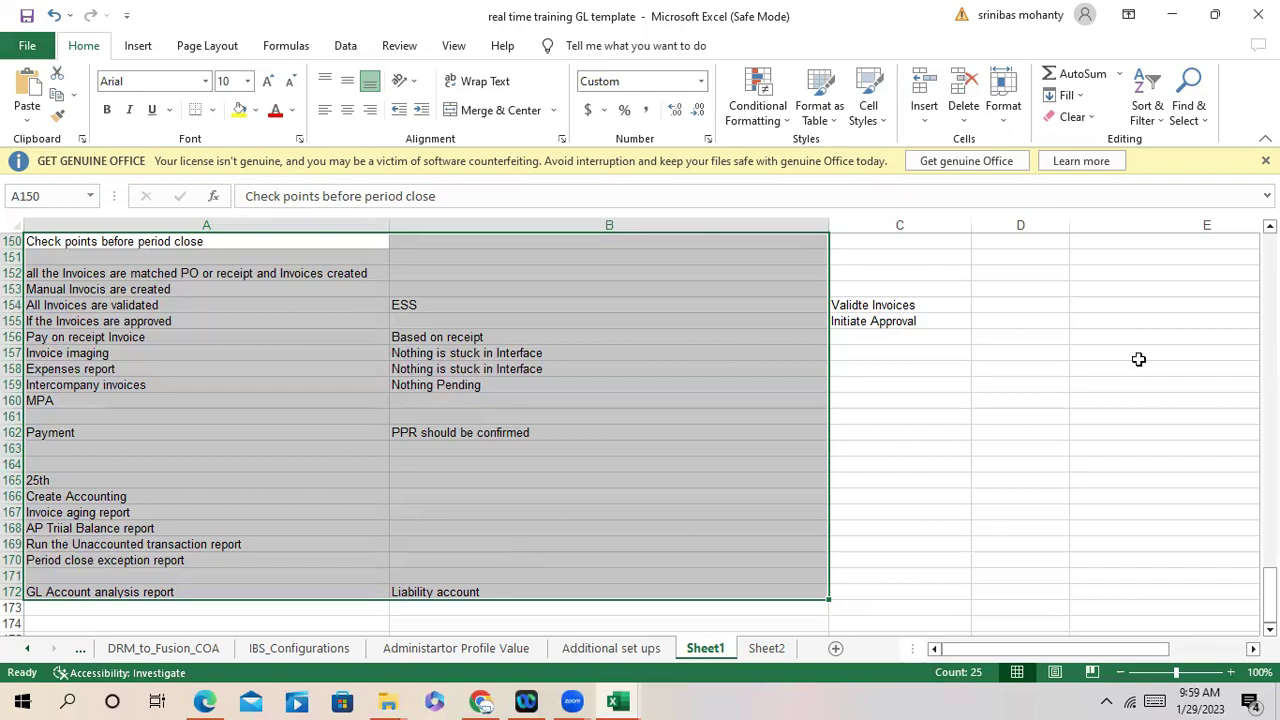
left_click(1058, 400)
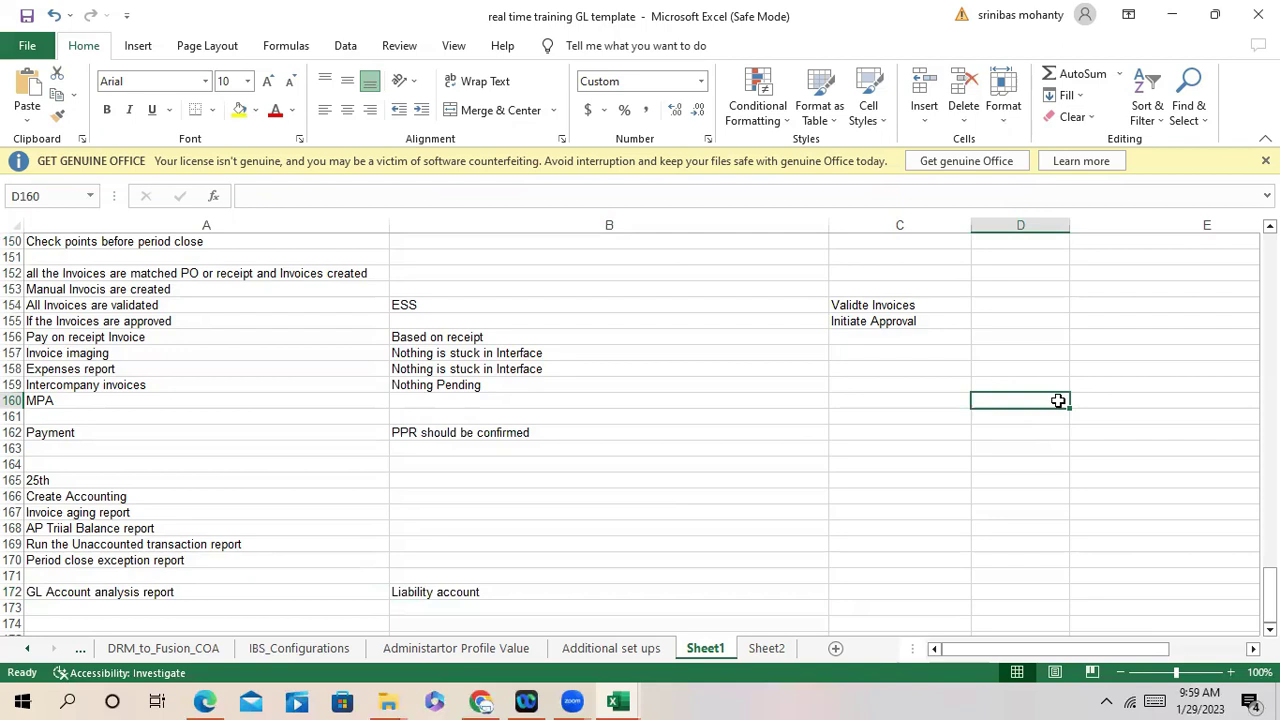
left_click(1107, 699)
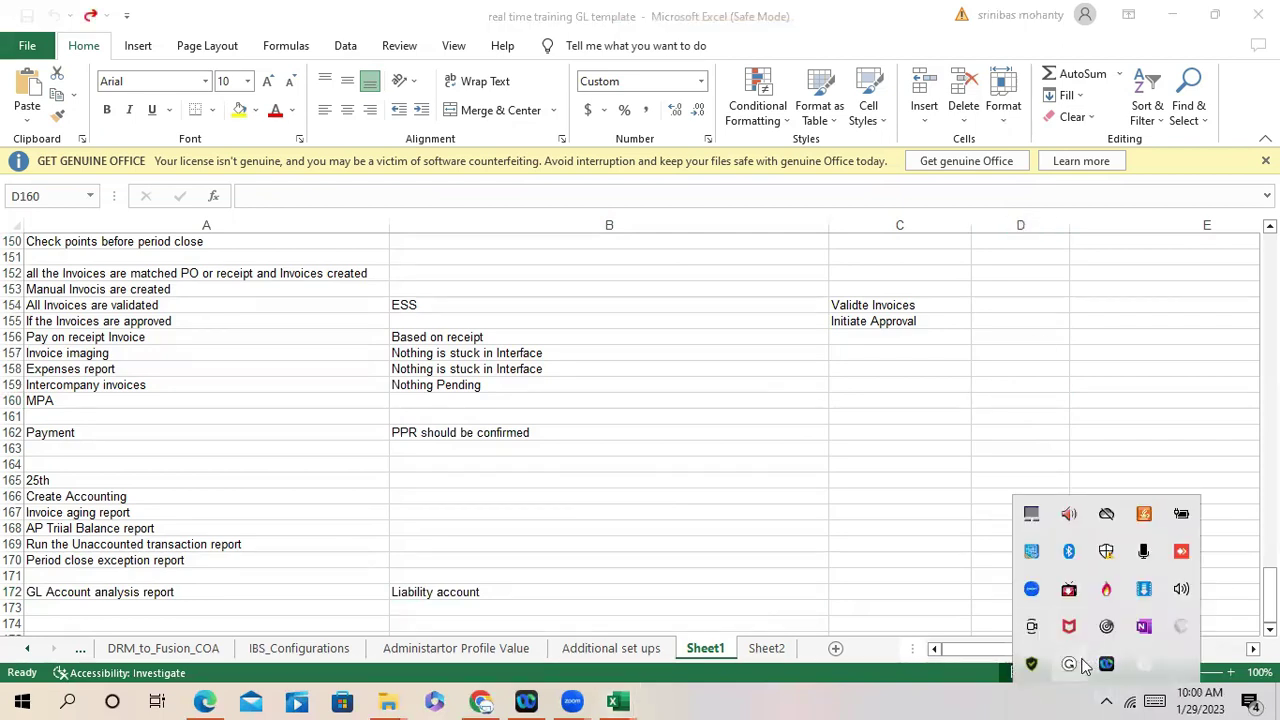
left_click(890, 597)
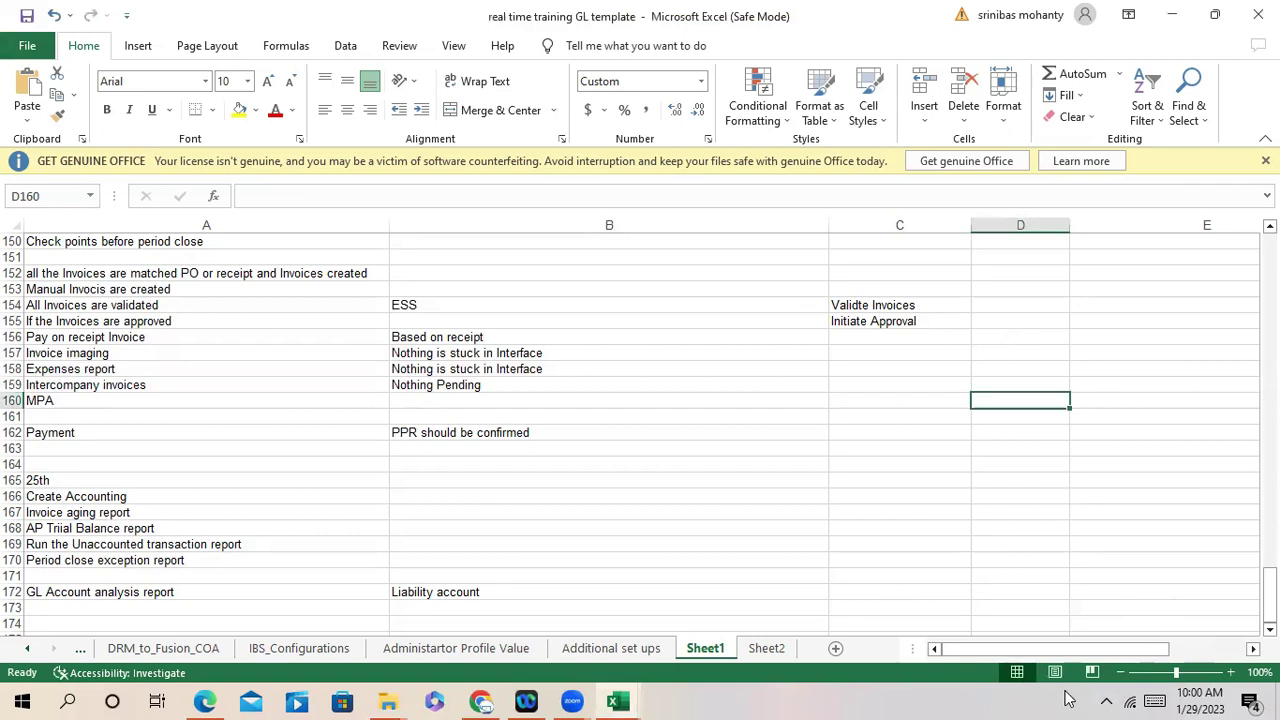